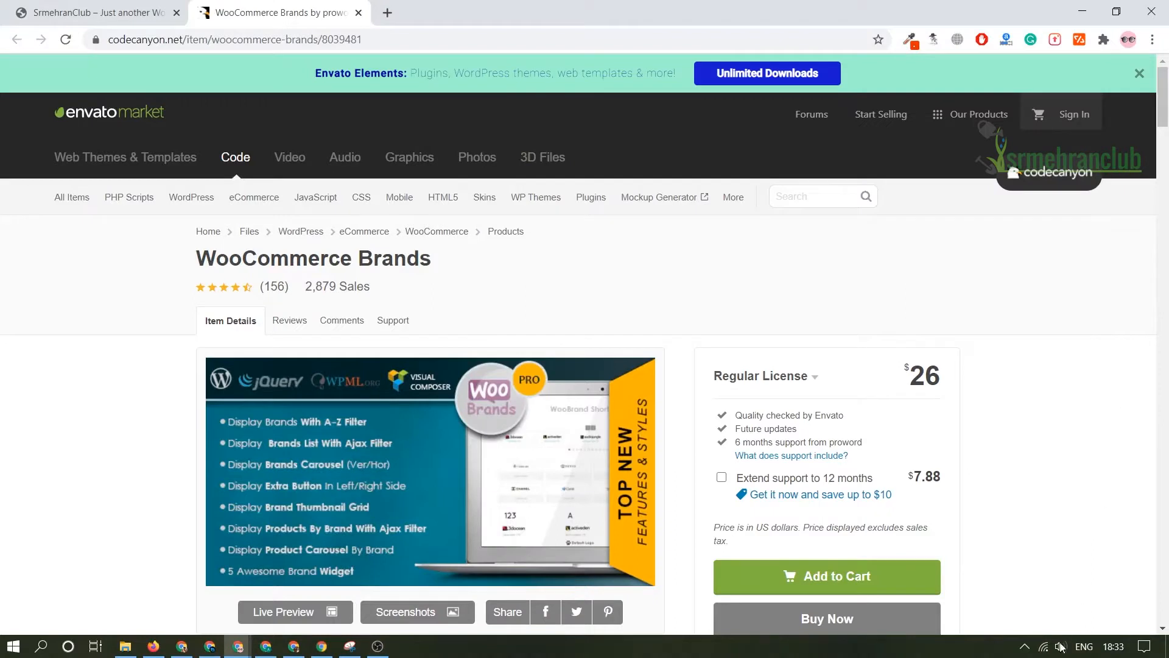
# Examine the WooCommerce Brands item page, including its feature overview, price, sales, ratings and compatibility details.
pyautogui.click(1025, 647)
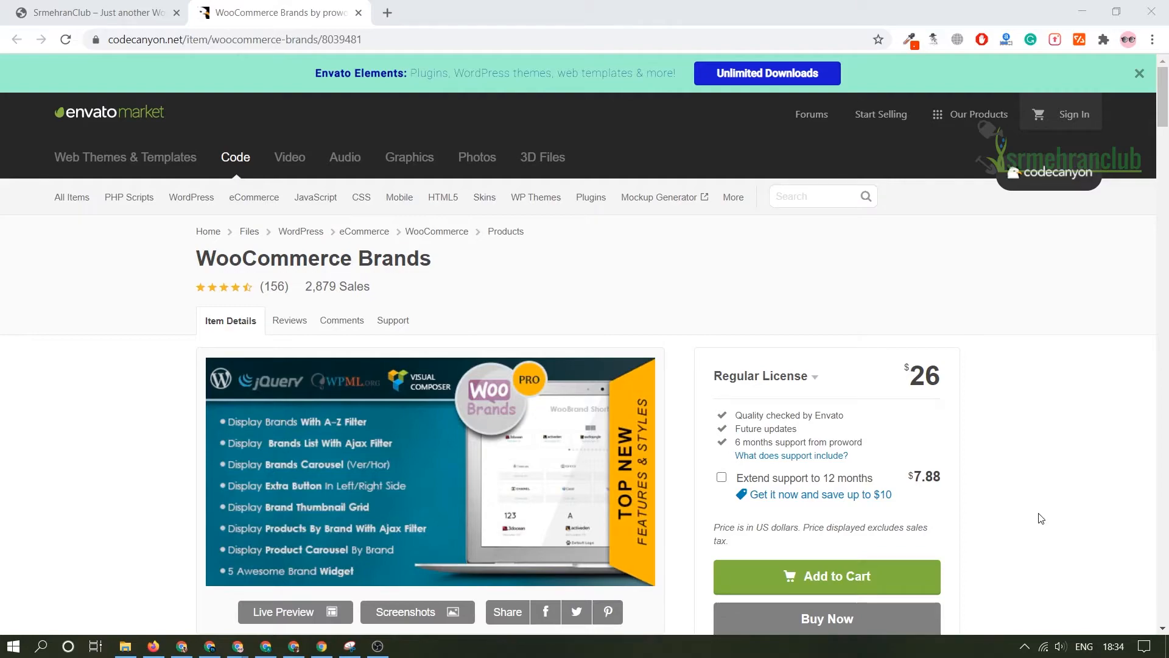
pyautogui.scroll(-9, 1041, 518)
pyautogui.scroll(7, 718, 468)
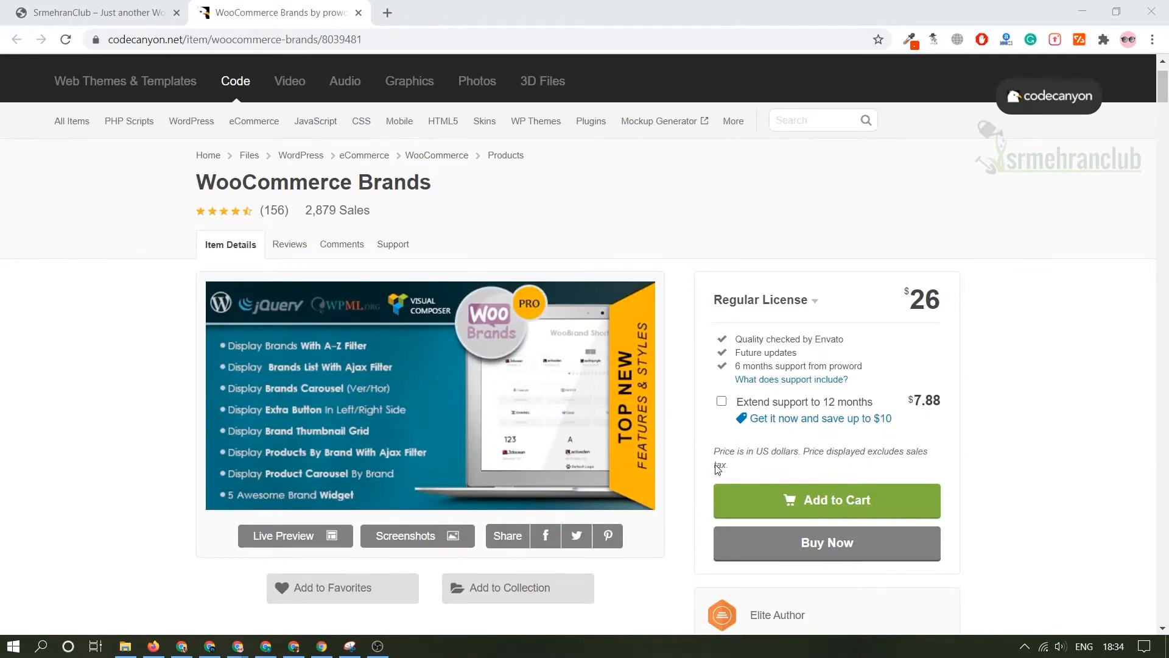
pyautogui.scroll(-15, 717, 468)
pyautogui.scroll(8, 717, 469)
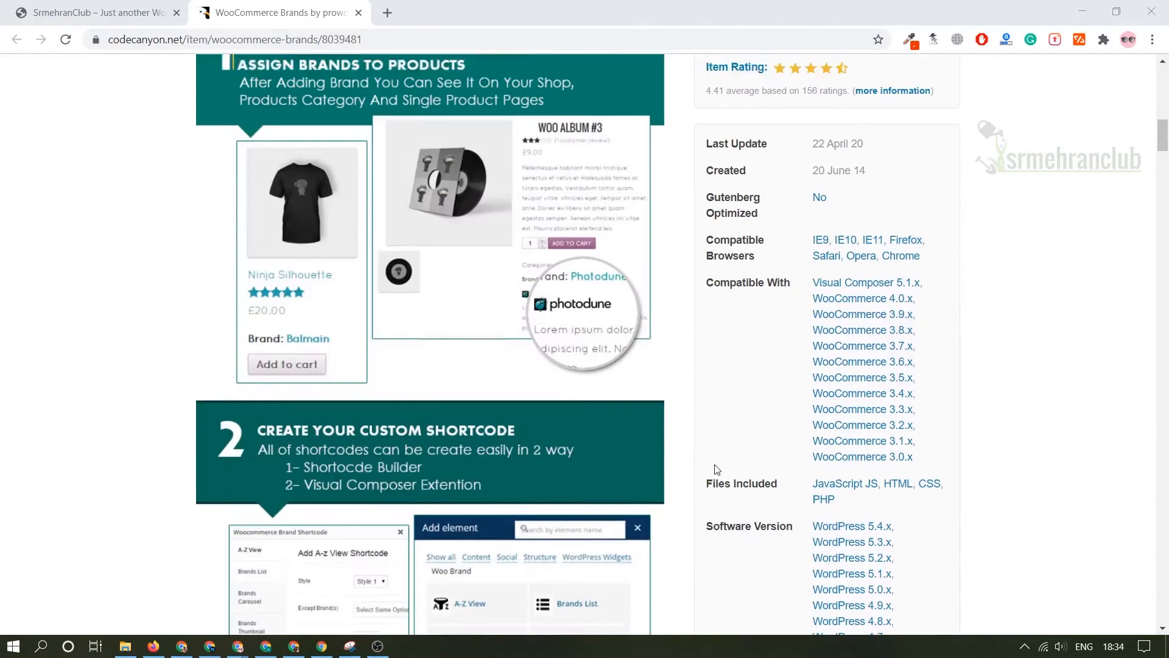
pyautogui.scroll(10, 718, 469)
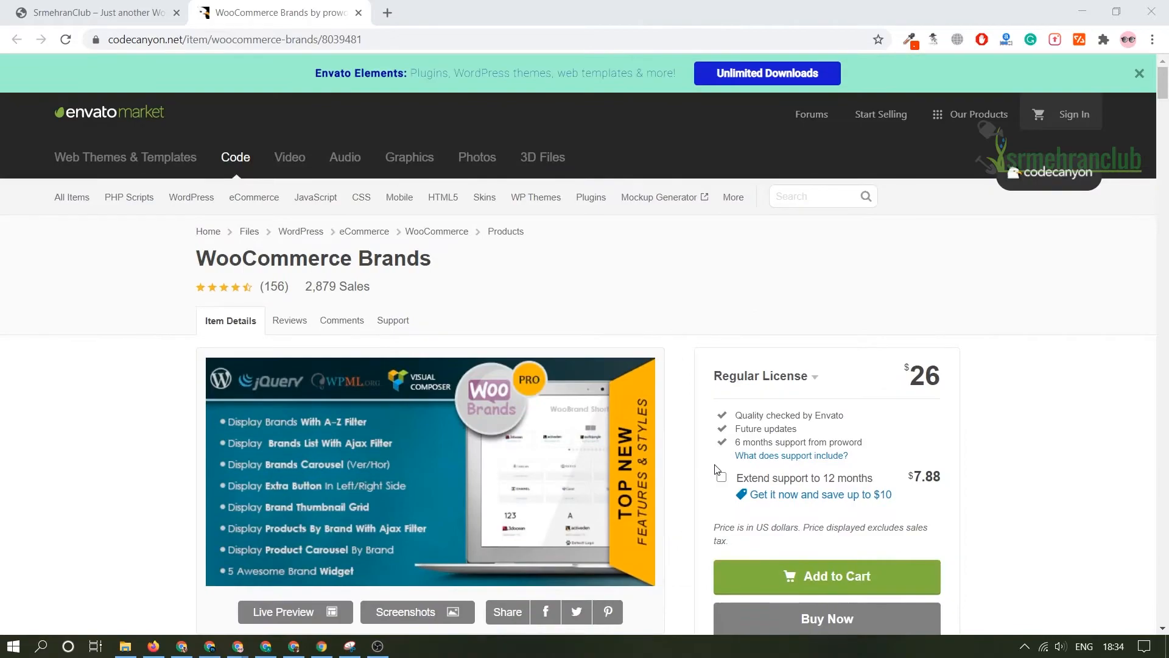
pyautogui.scroll(-9, 716, 470)
pyautogui.scroll(9, 716, 470)
pyautogui.scroll(-5, 717, 469)
pyautogui.scroll(5, 718, 469)
pyautogui.scroll(-4, 717, 470)
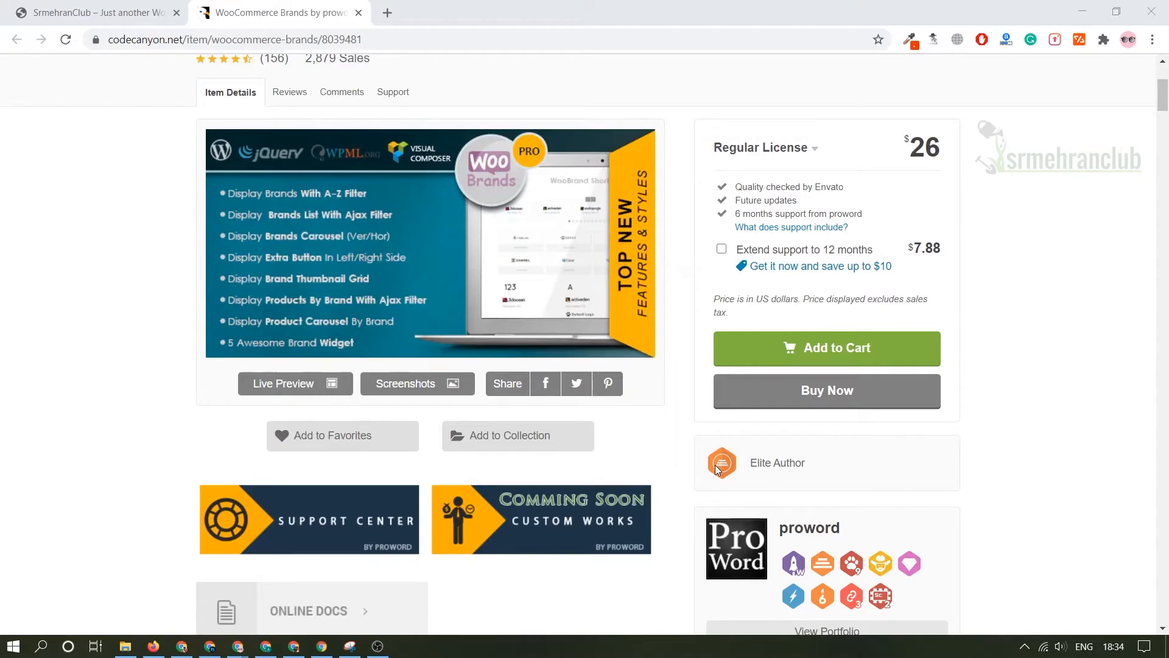
pyautogui.scroll(-1, 718, 469)
pyautogui.scroll(5, 718, 469)
pyautogui.scroll(-9, 717, 469)
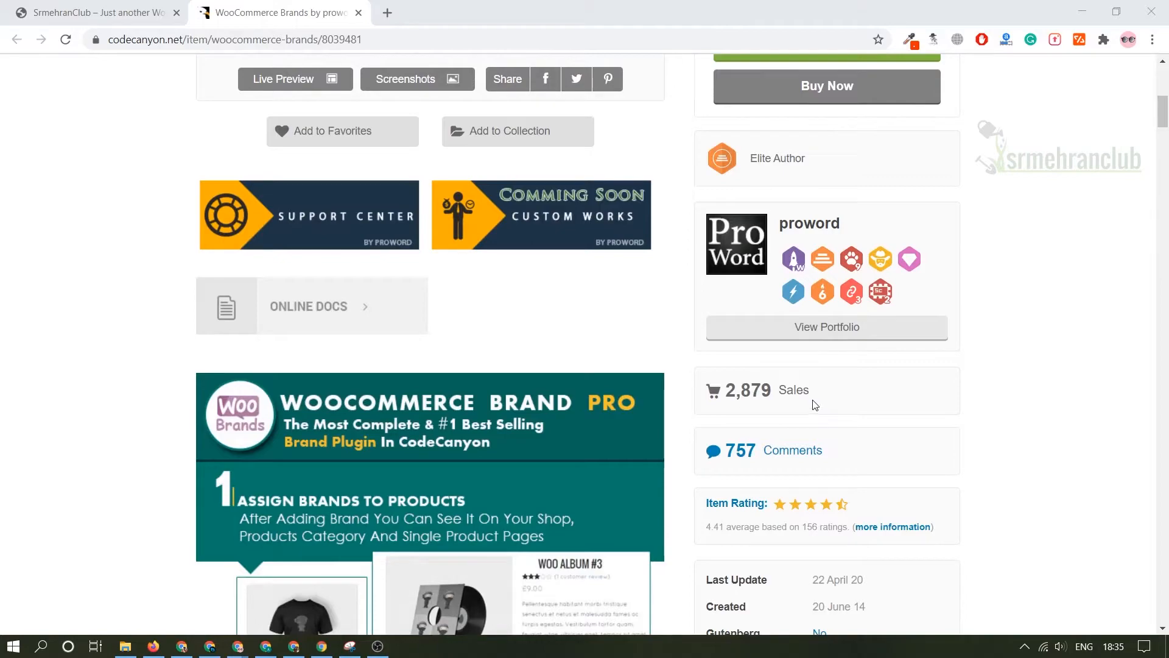
pyautogui.scroll(9, 814, 405)
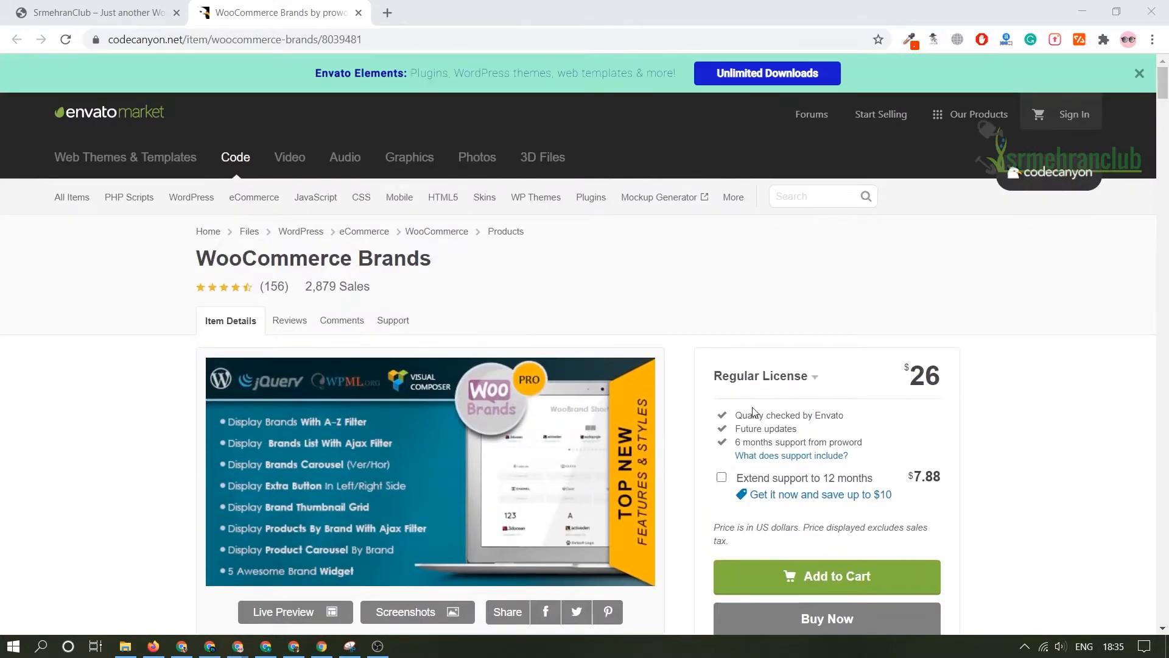
pyautogui.scroll(-2, 621, 452)
# Open the plugin's live preview and look through the demo shop's products and their brand labels.
pyautogui.click(282, 534)
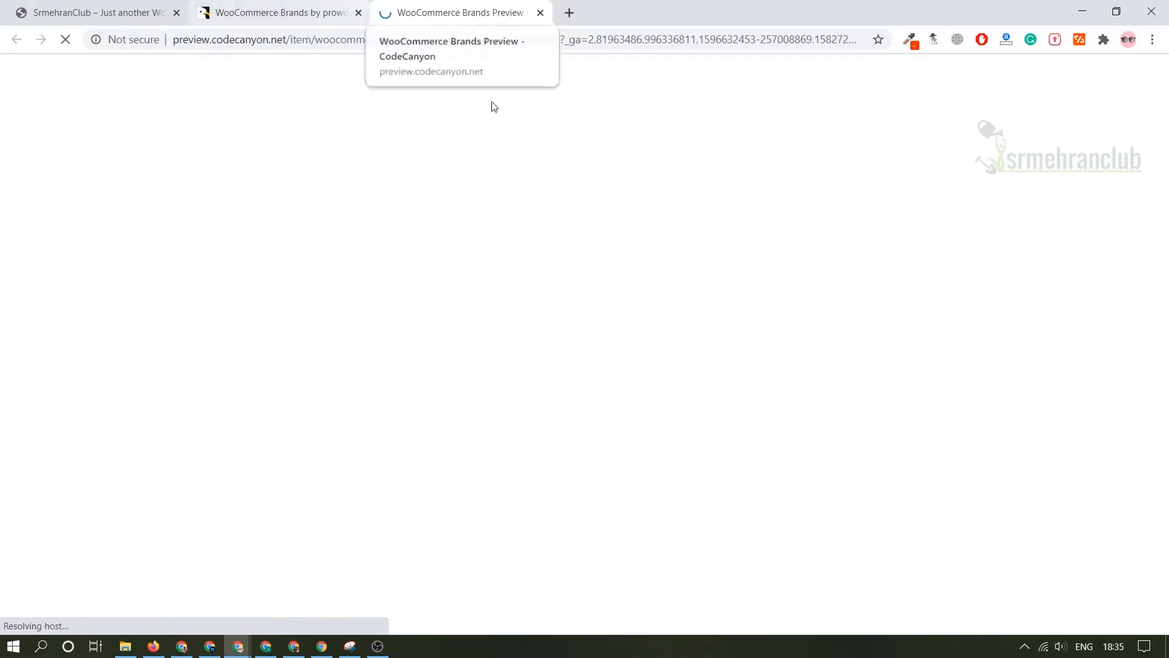
pyautogui.click(317, 7)
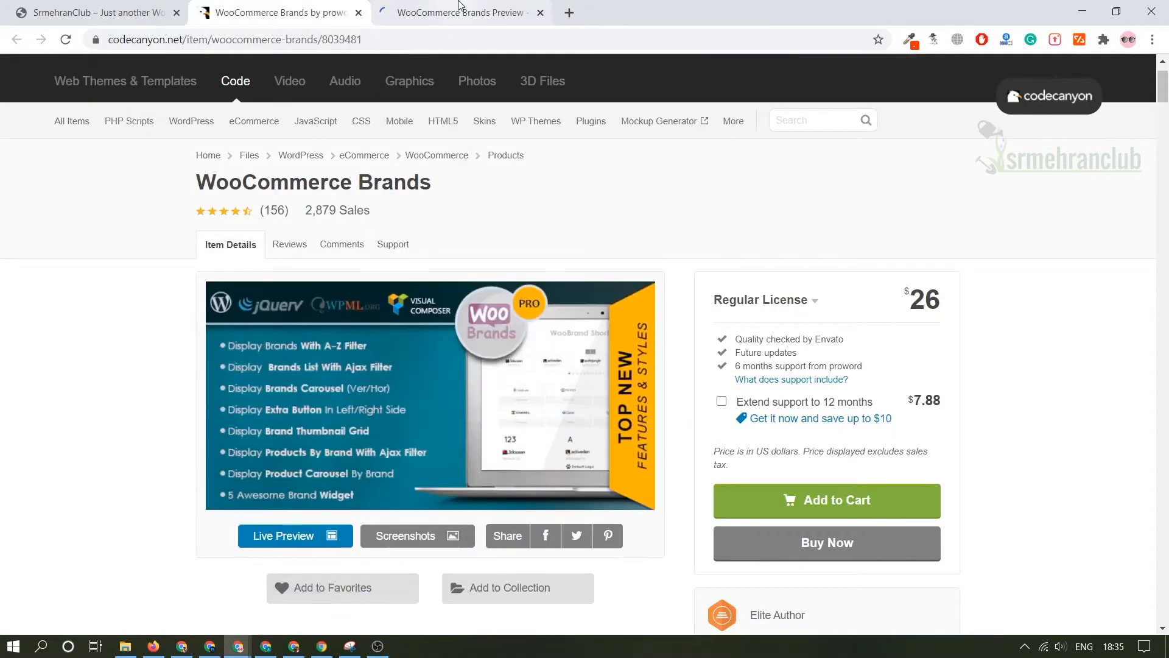
pyautogui.click(461, 9)
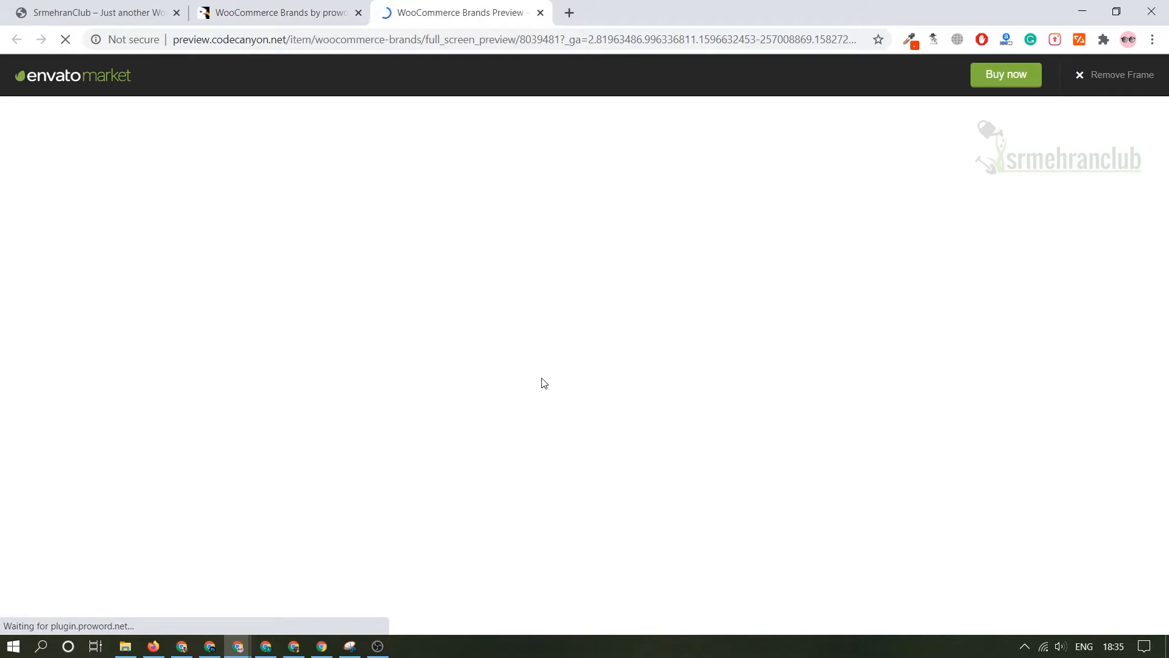
pyautogui.scroll(-3, 564, 345)
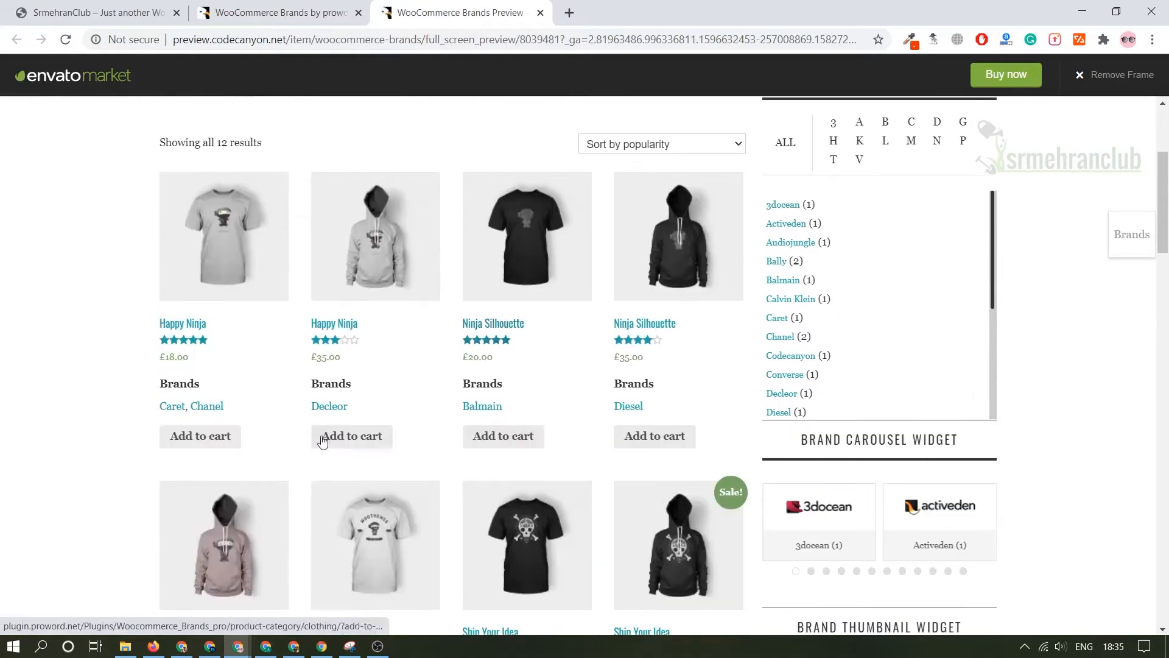
pyautogui.scroll(3, 323, 441)
pyautogui.scroll(-5, 504, 457)
pyautogui.scroll(4, 321, 413)
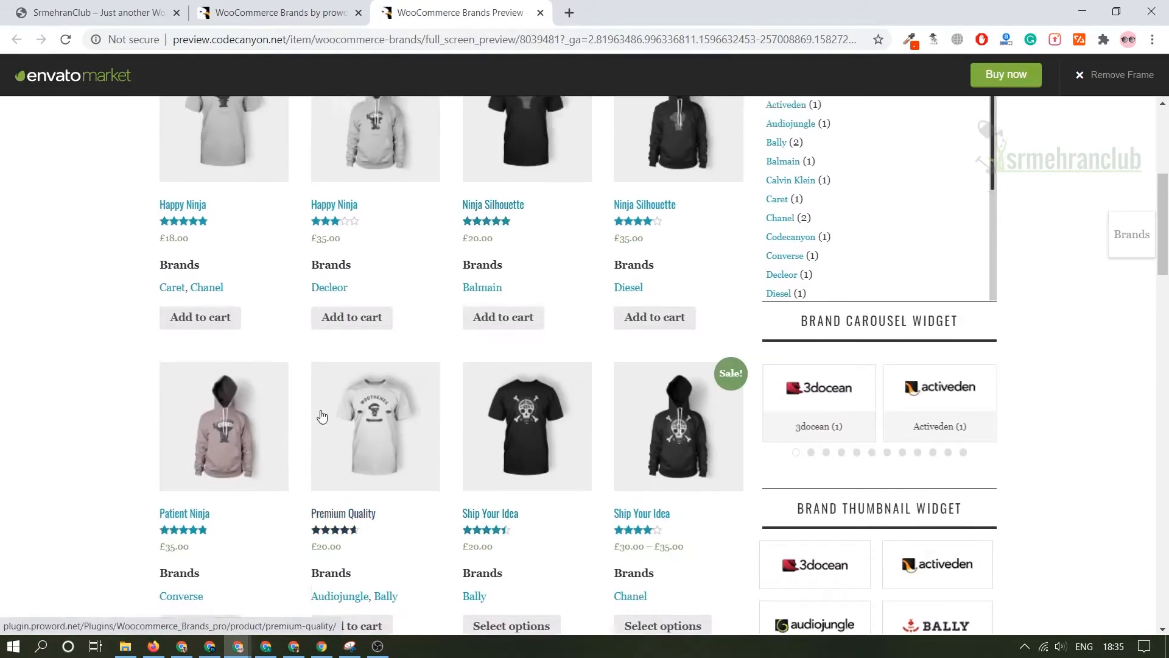
# Open the first Happy Ninja T-shirt in the demo shop and examine its brands and the A-Z filter widget.
pyautogui.click(186, 477)
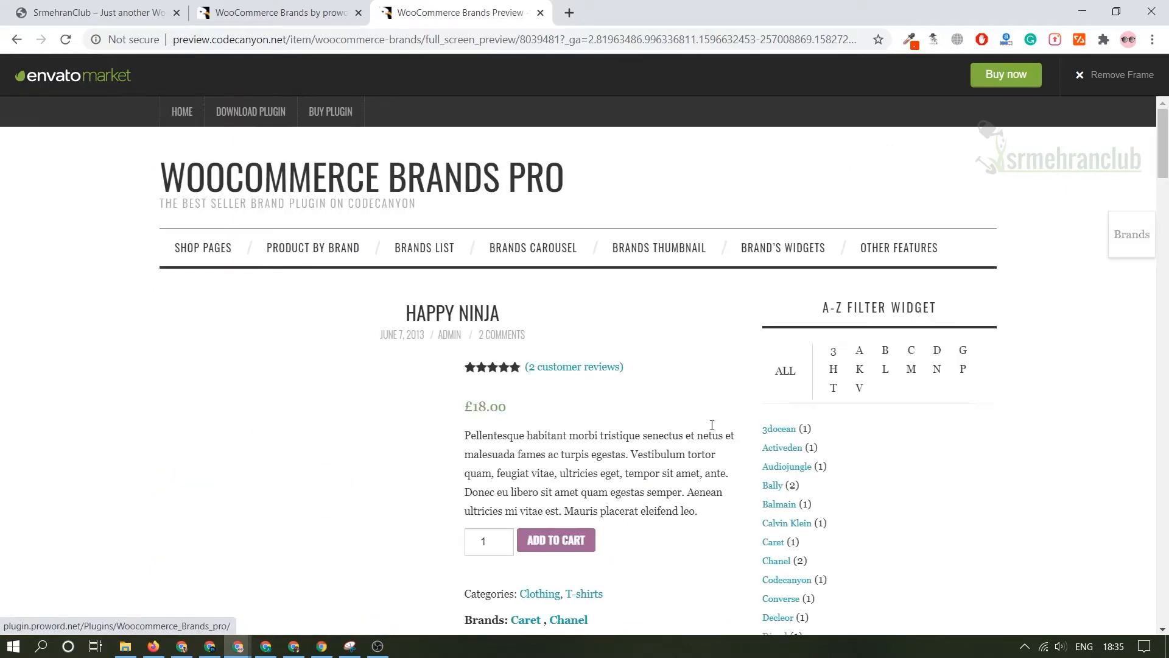
pyautogui.scroll(-2, 542, 481)
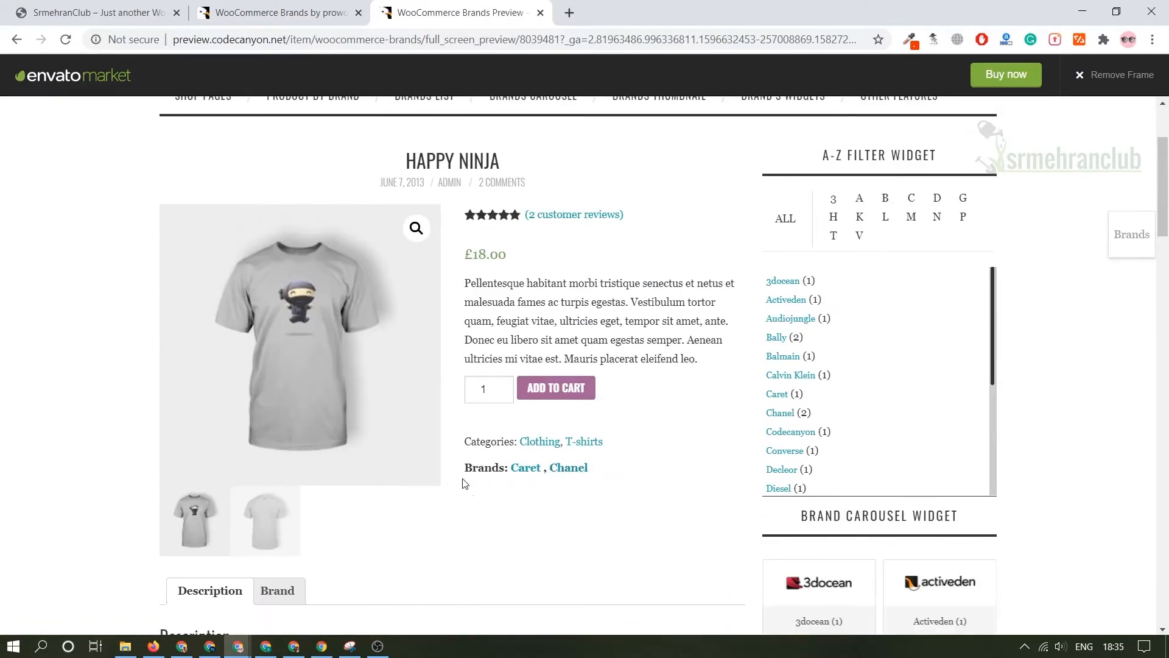
pyautogui.moveTo(462, 472); pyautogui.dragTo(491, 469)
pyautogui.scroll(-2, 895, 370)
pyautogui.scroll(2, 830, 287)
pyautogui.scroll(-4, 824, 309)
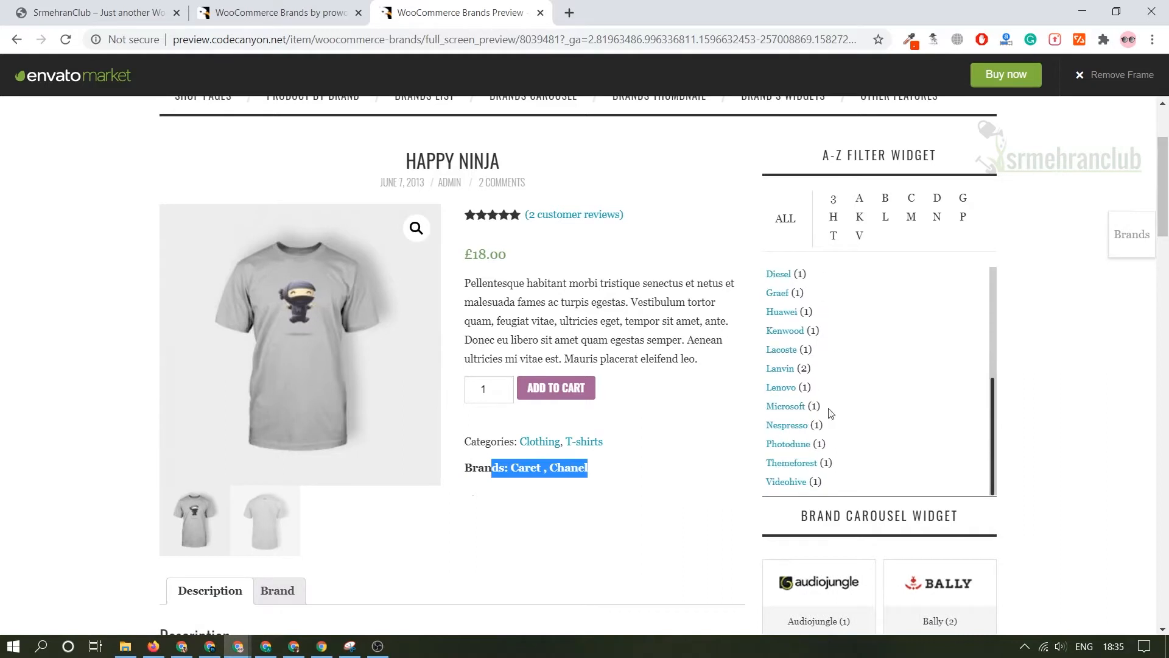
pyautogui.scroll(4, 797, 427)
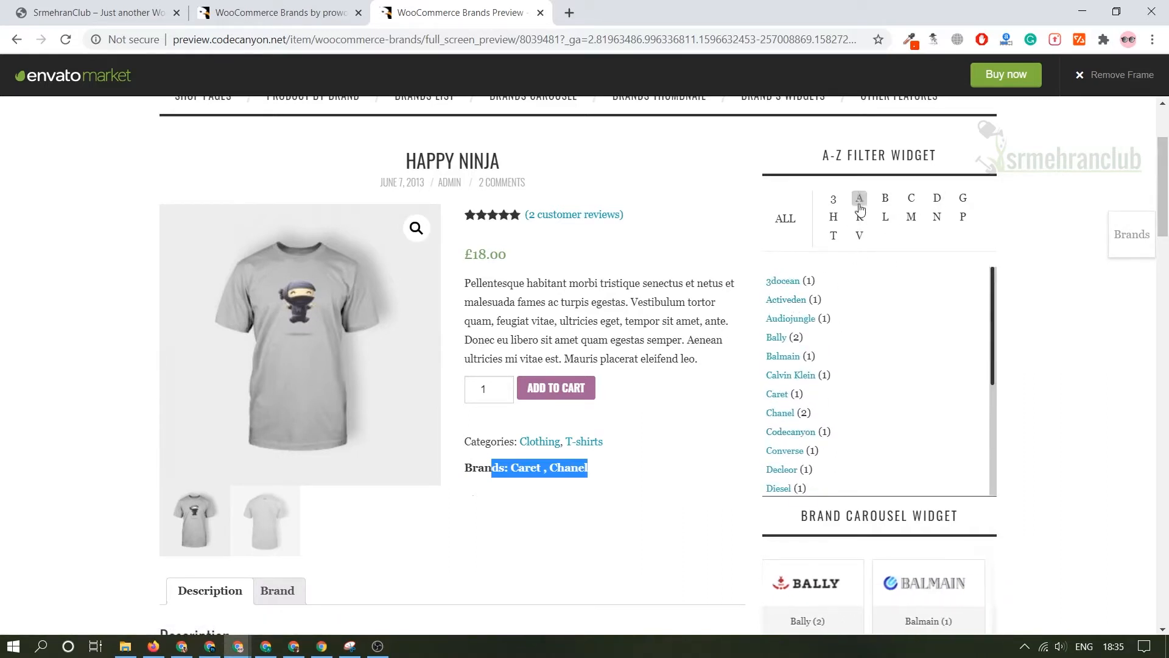
# Expand the demo's floating Brands filter and look through its list of brands.
pyautogui.click(1132, 238)
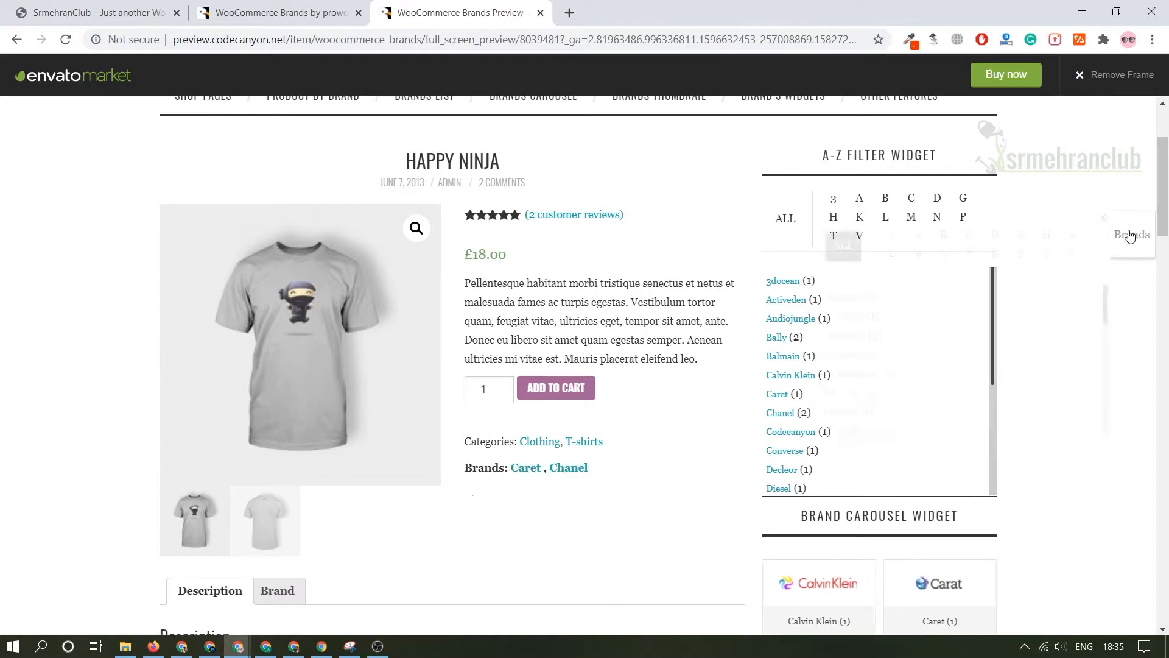
pyautogui.scroll(-5, 872, 312)
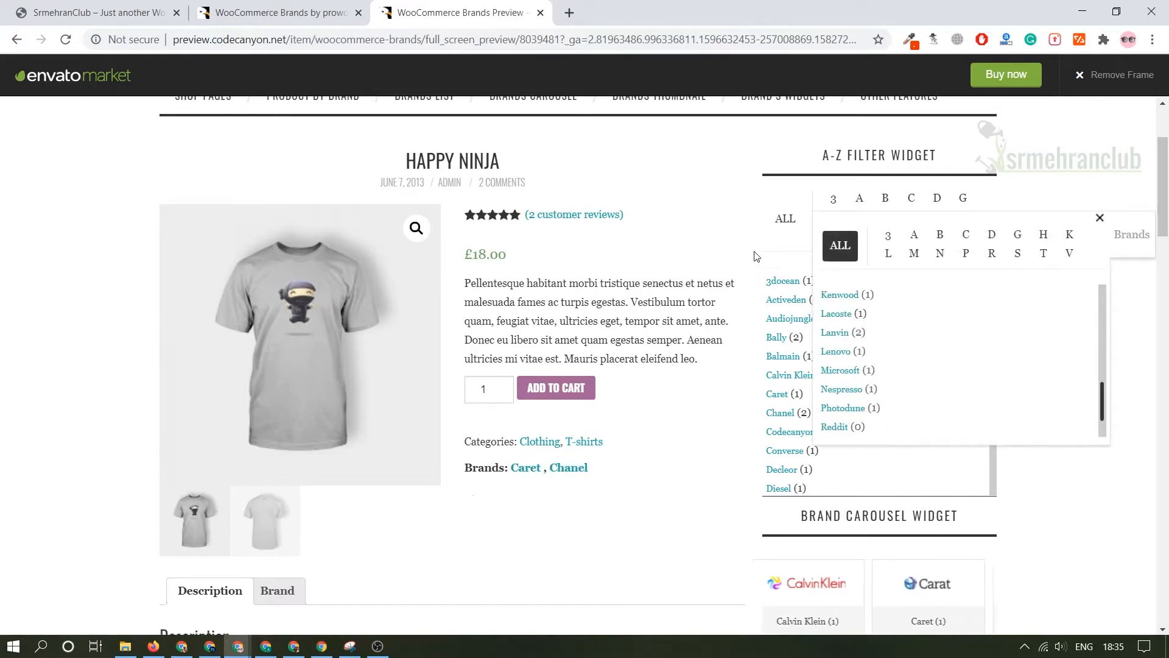
pyautogui.scroll(1, 756, 239)
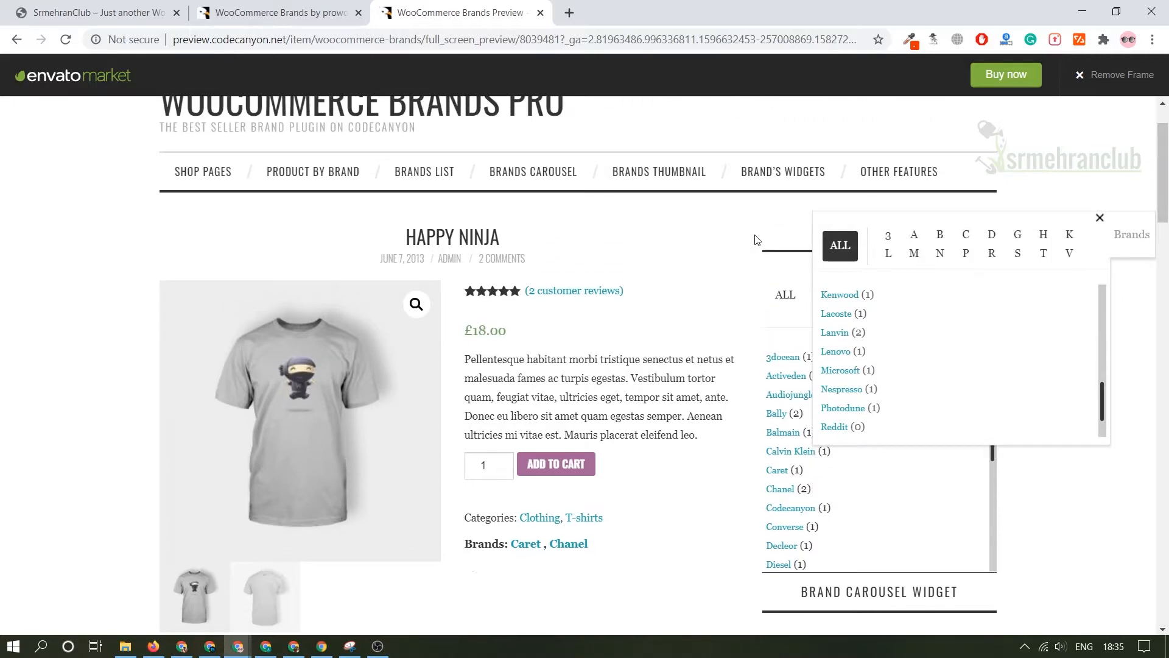
# Switch to the SrmehranClub store site and examine its homepage from the hero banner down to the footer.
pyautogui.click(280, 7)
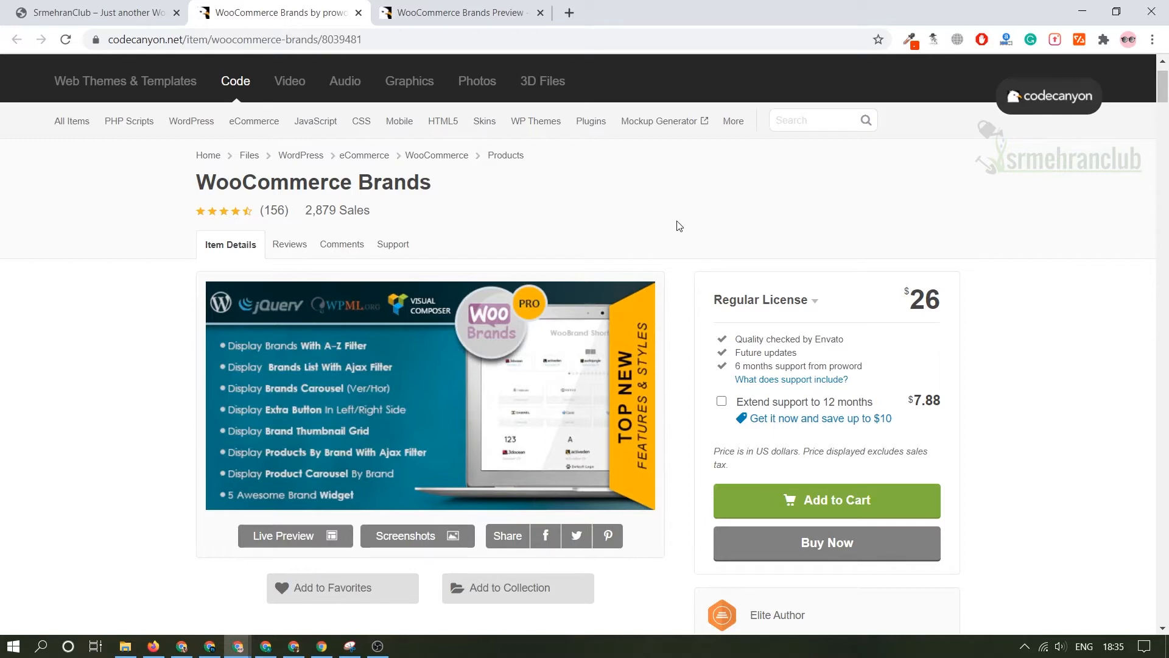
pyautogui.click(78, 5)
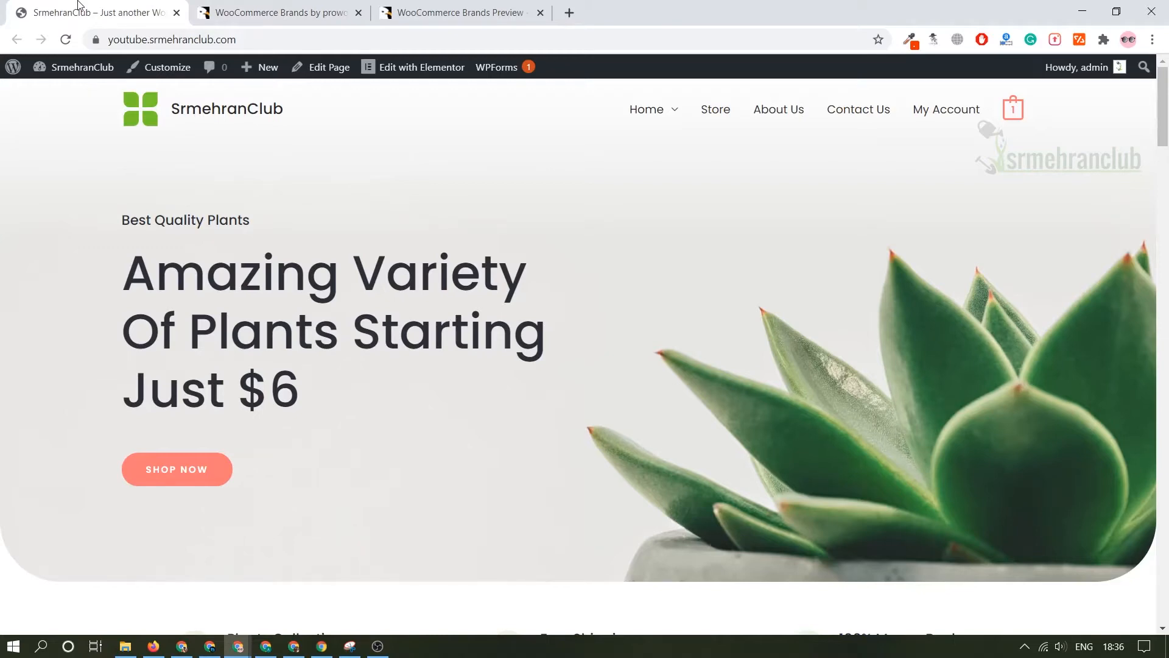
pyautogui.scroll(-20, 472, 376)
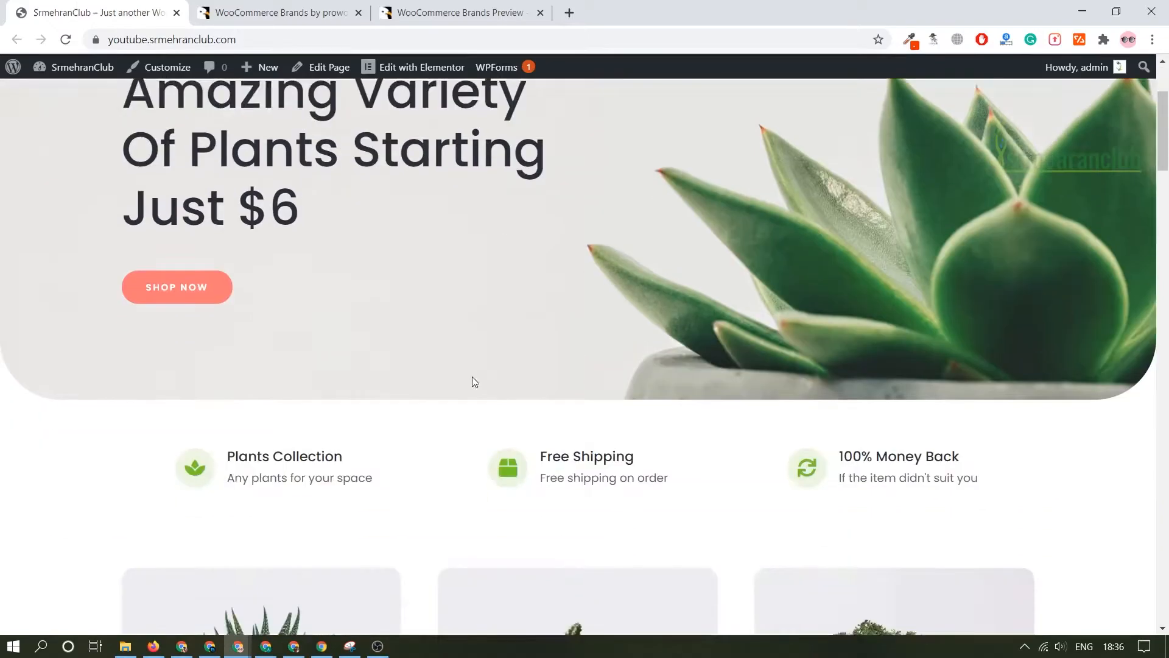
pyautogui.scroll(20, 667, 368)
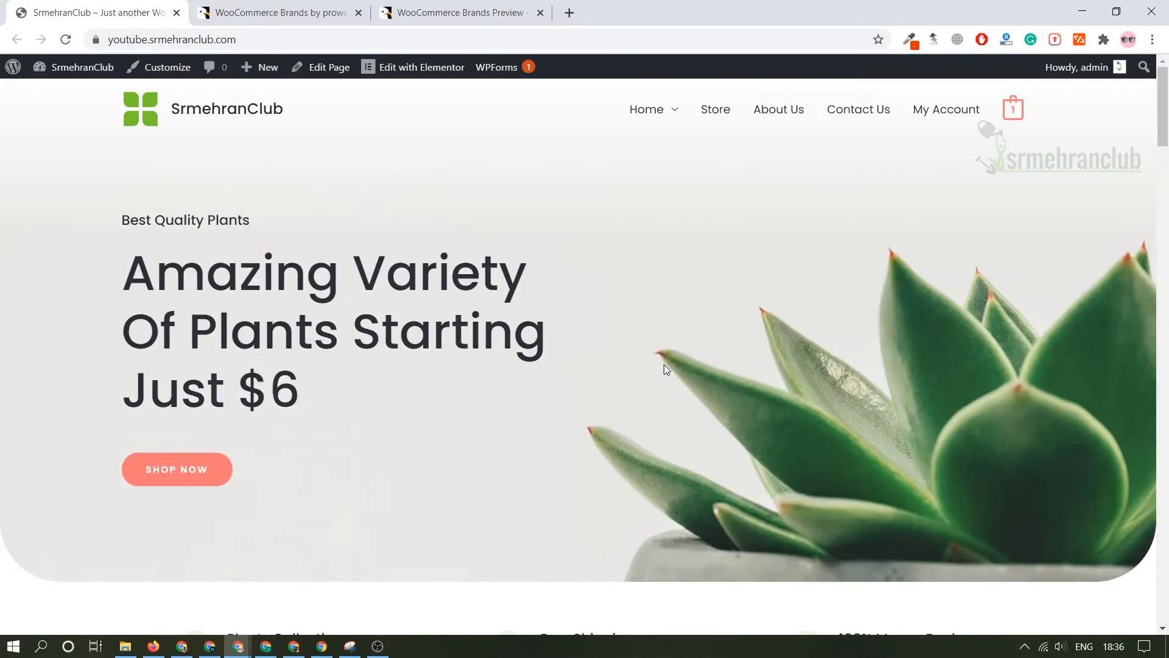
pyautogui.middleClick(550, 258)
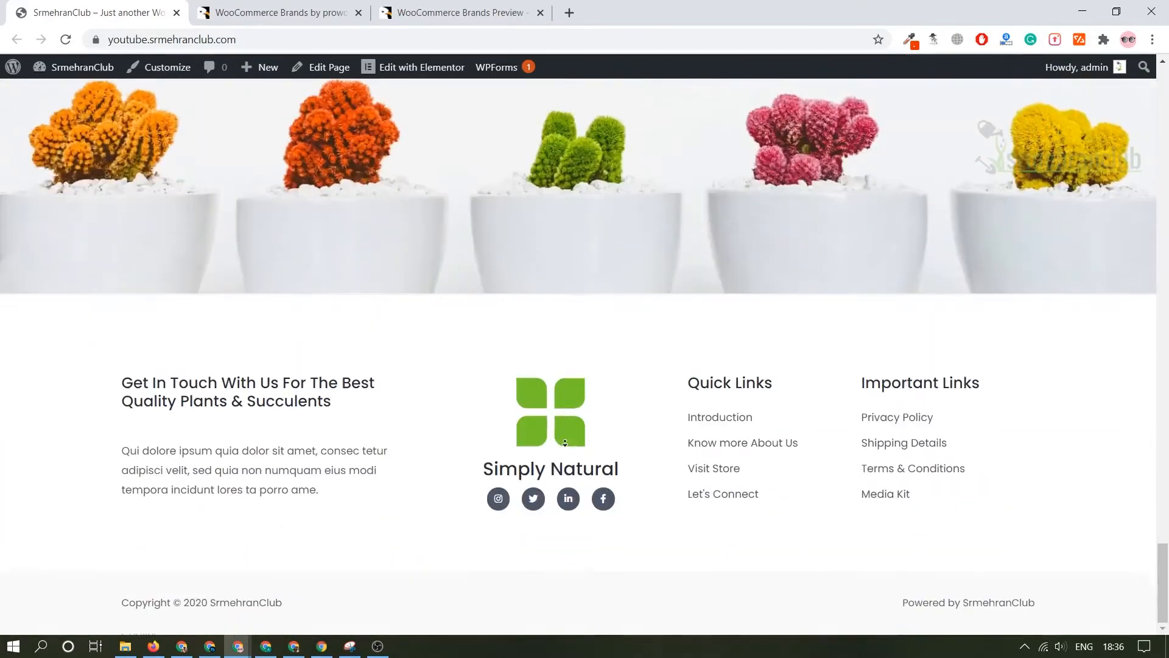
pyautogui.middleClick(565, 443)
pyautogui.middleClick(634, 524)
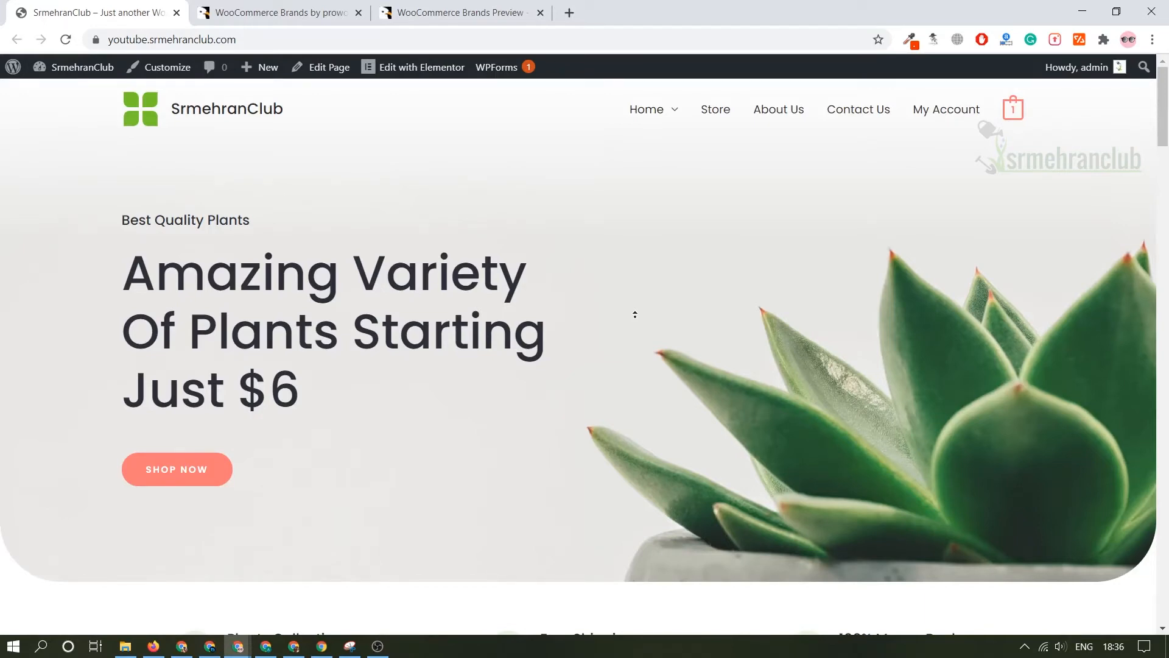
pyautogui.middleClick(635, 315)
pyautogui.scroll(-15, 740, 535)
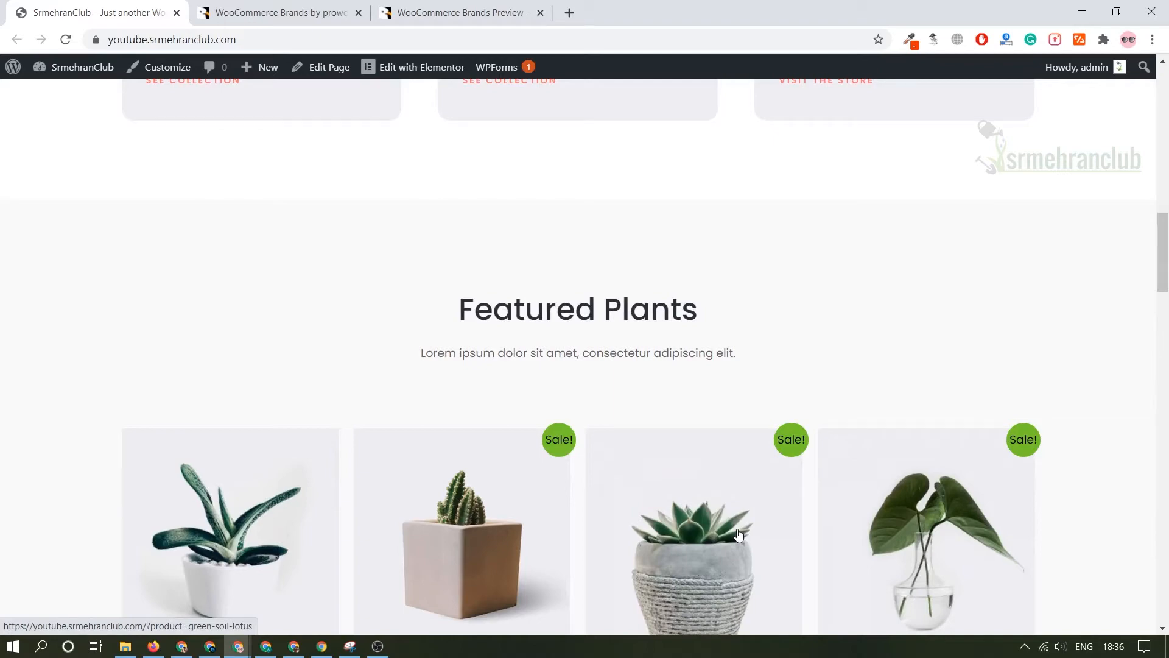
pyautogui.scroll(15, 739, 535)
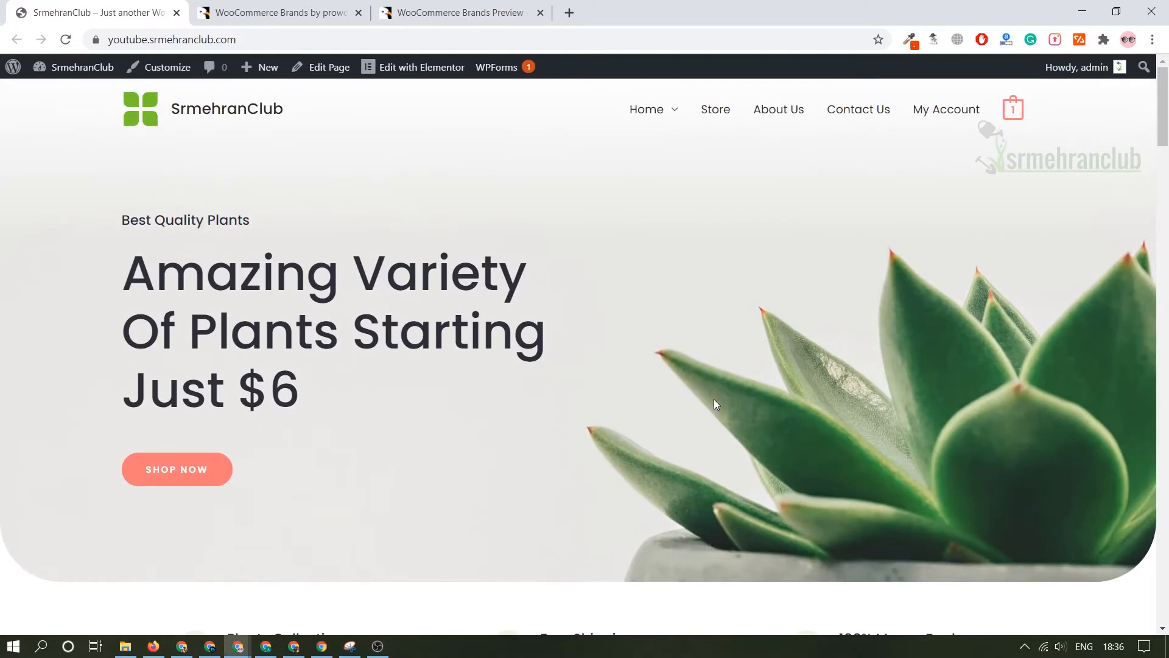
pyautogui.click(263, 35)
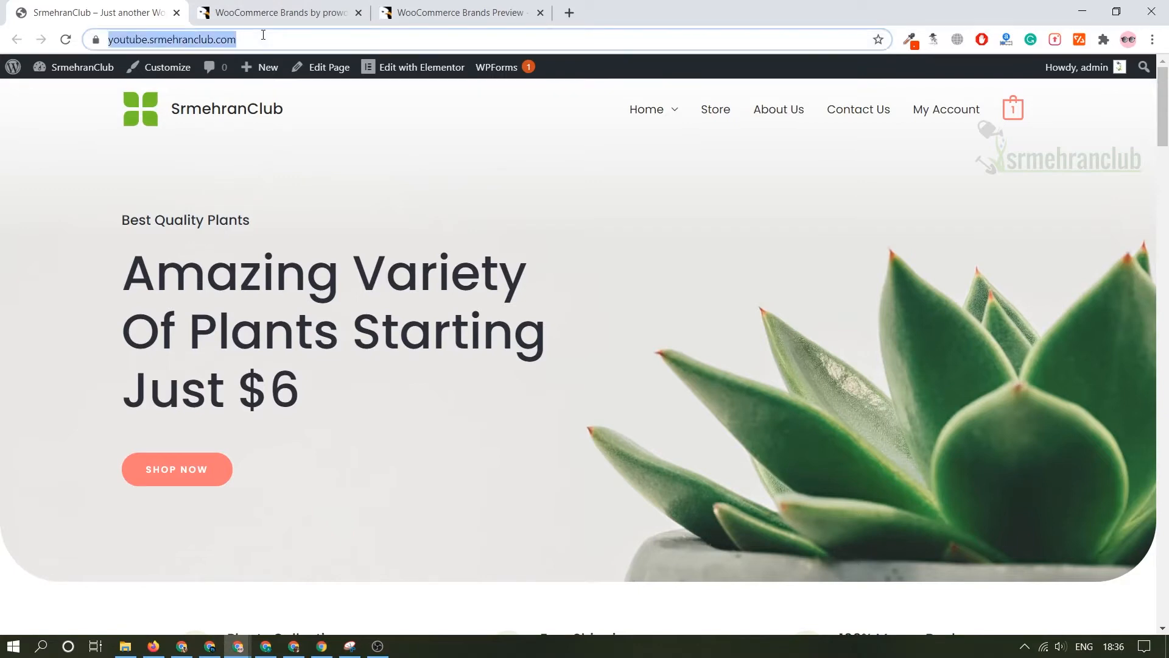
pyautogui.click(252, 35)
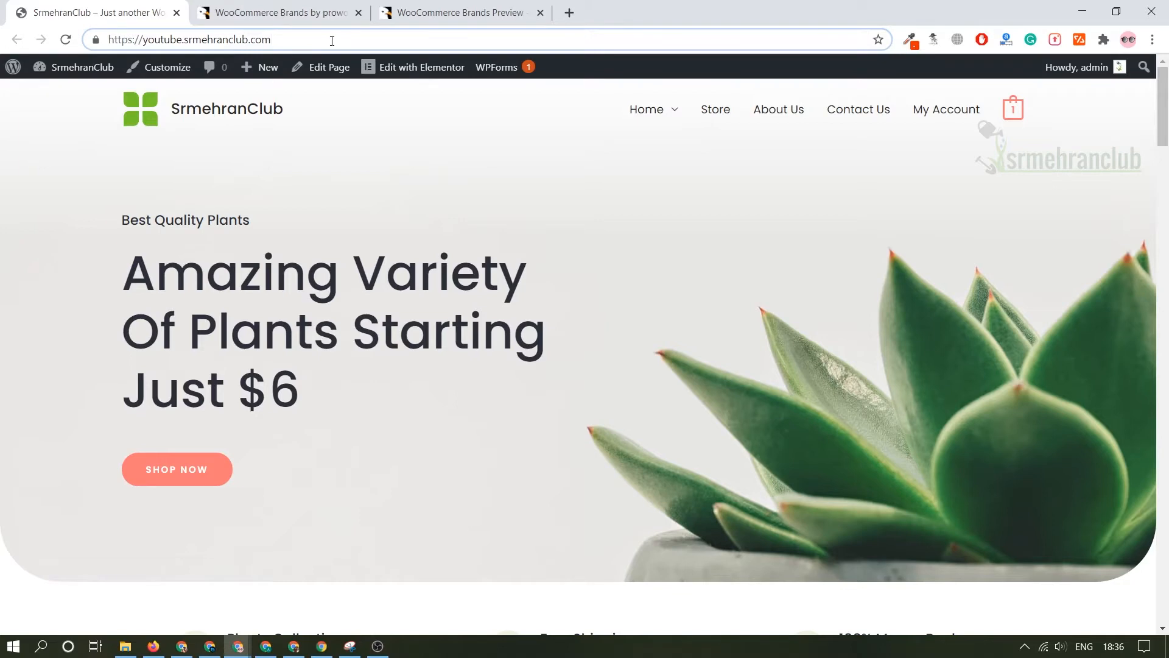
pyautogui.write('/wp-admin')
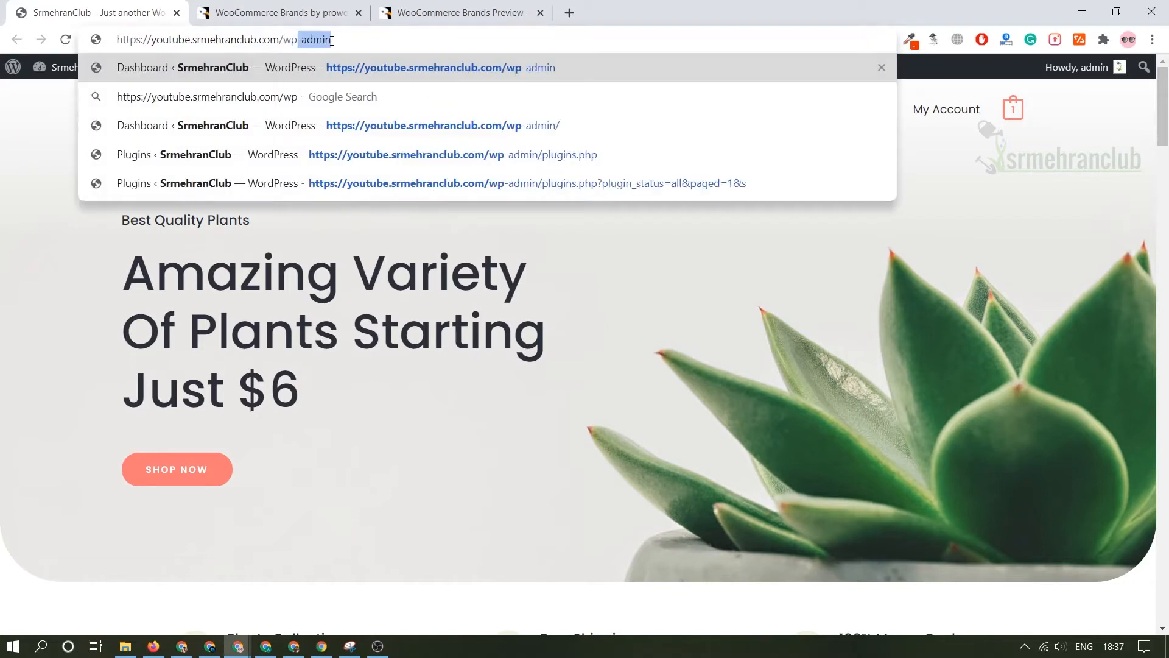
pyautogui.press('Return')
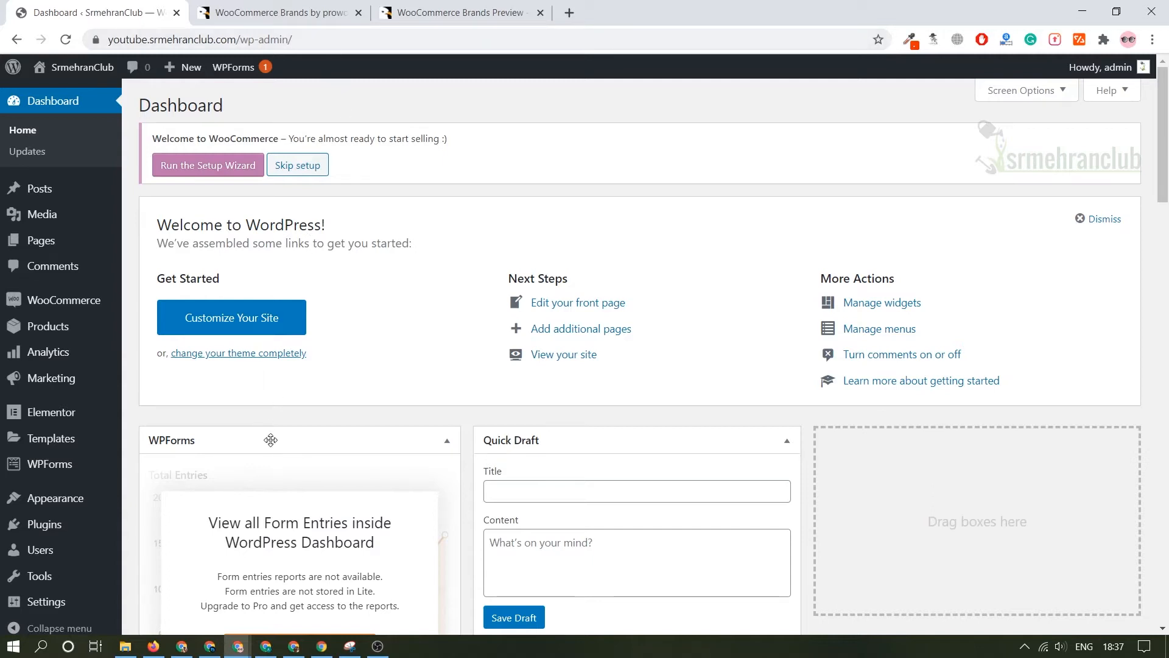
pyautogui.moveTo(18, 498)
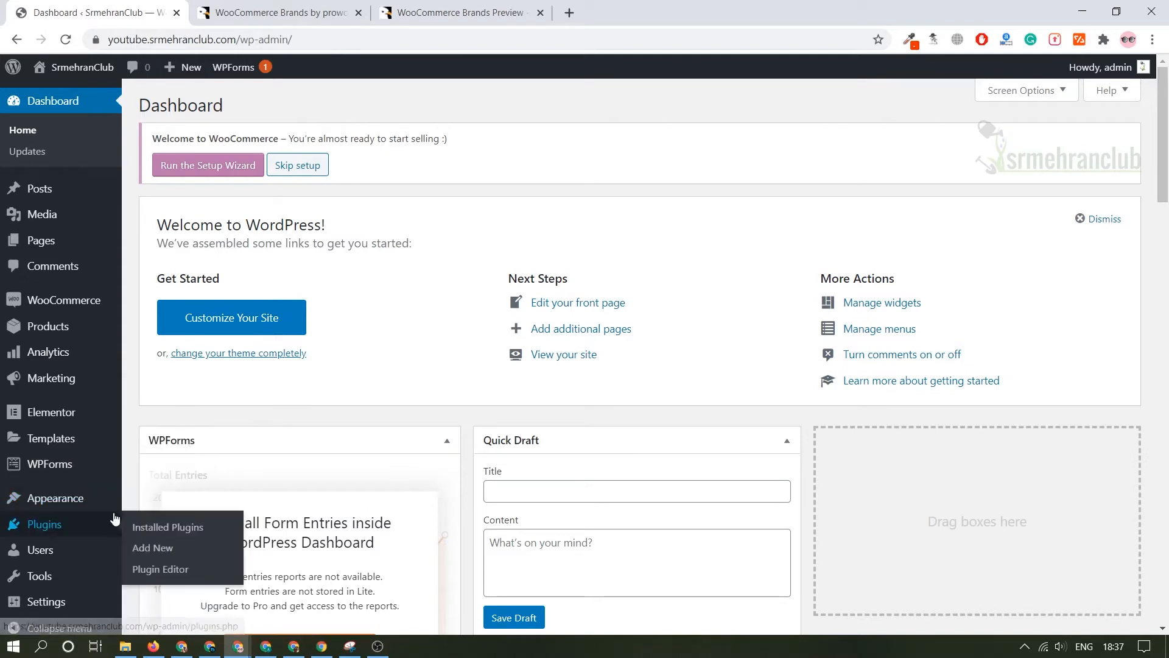
pyautogui.moveTo(104, 497)
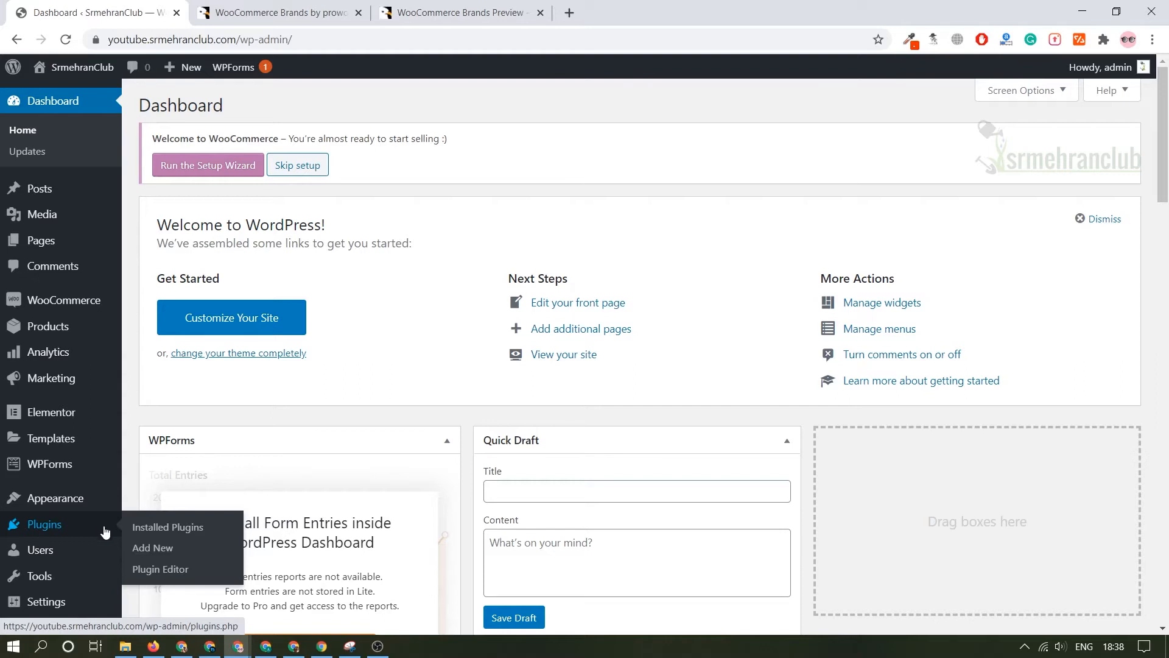
pyautogui.moveTo(86, 549)
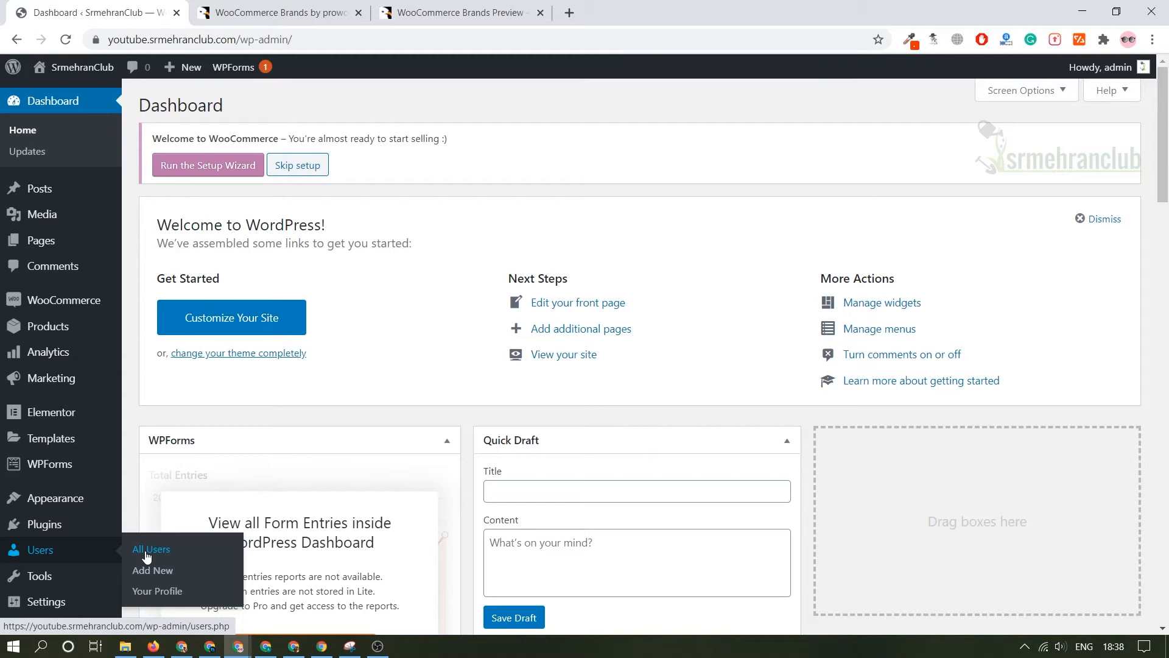
pyautogui.moveTo(77, 576)
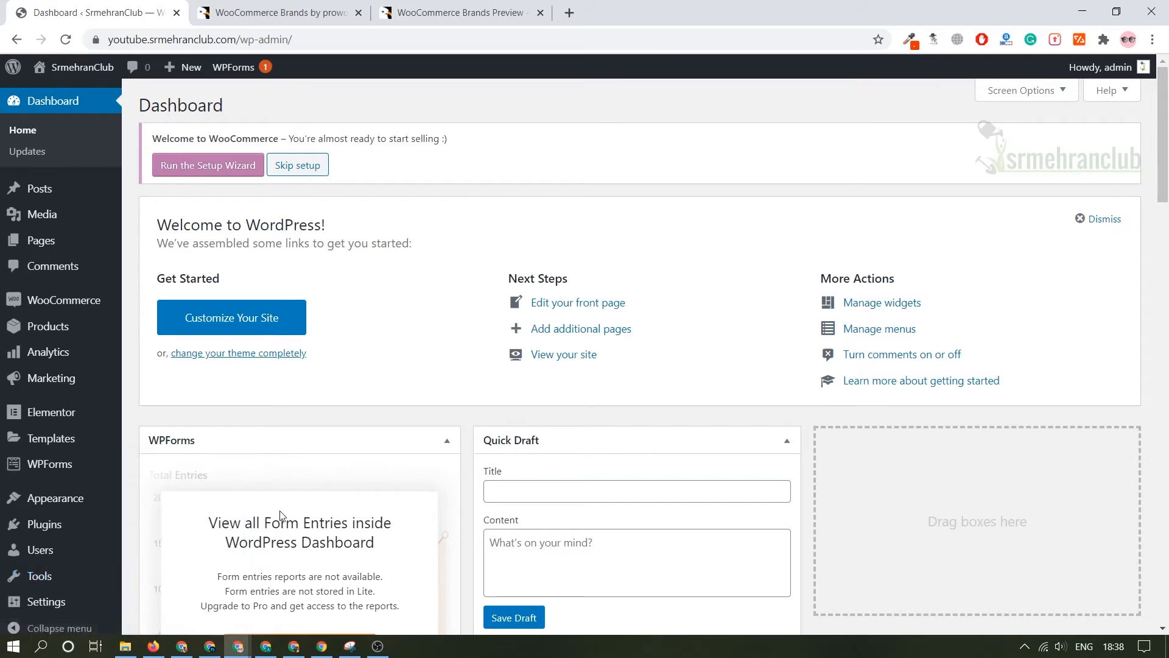
# Open the page for adding new plugins and look through the Popular plugins, including the Yoast SEO description.
pyautogui.scroll(-4, 277, 514)
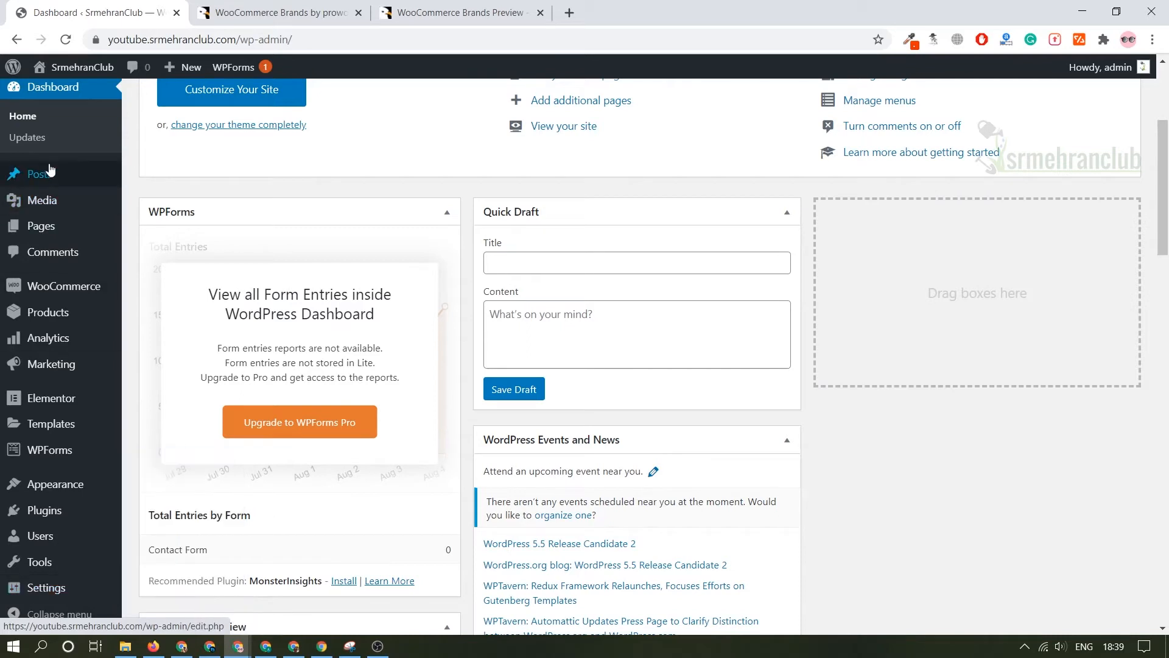
pyautogui.moveTo(8, 178)
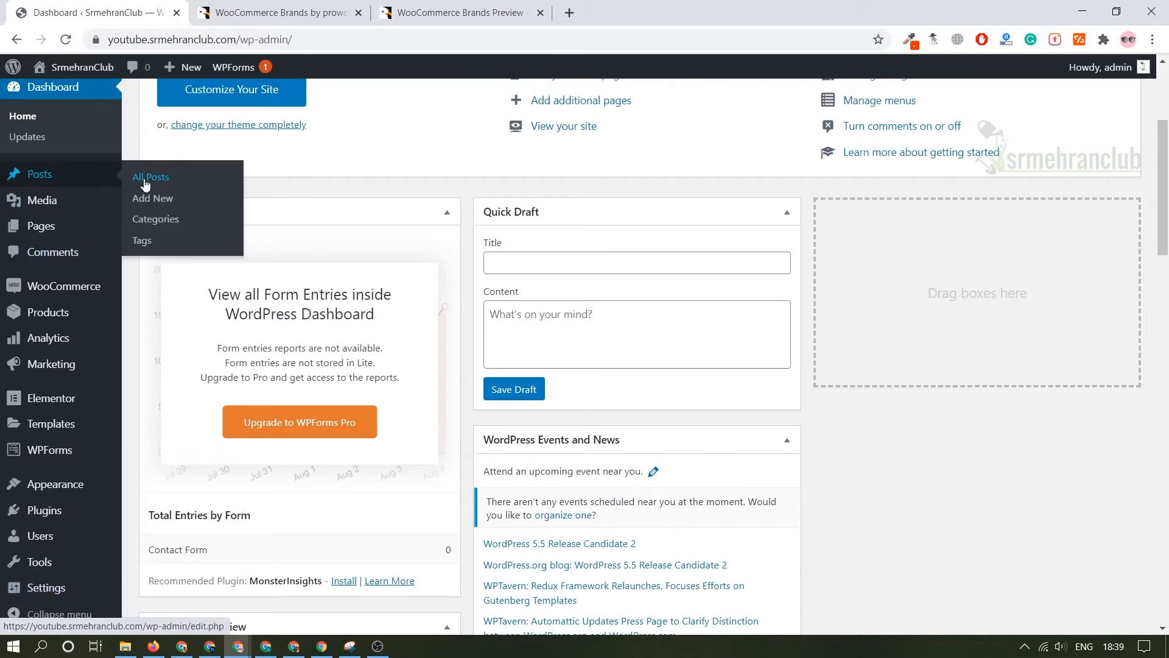
pyautogui.moveTo(37, 226)
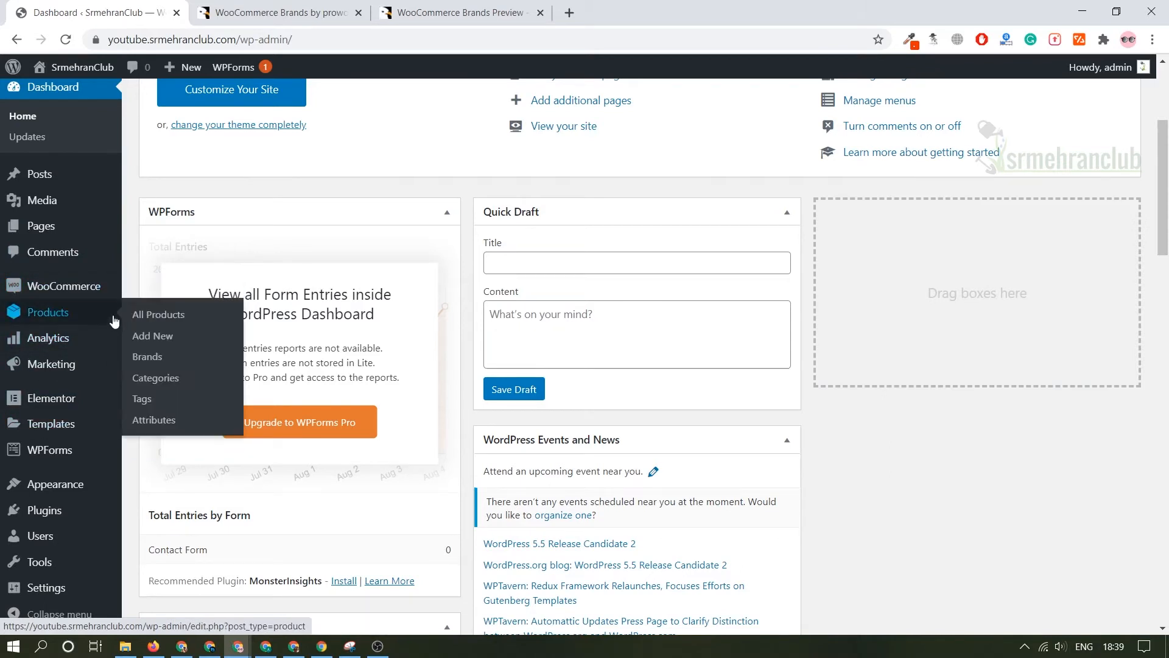
pyautogui.moveTo(100, 522)
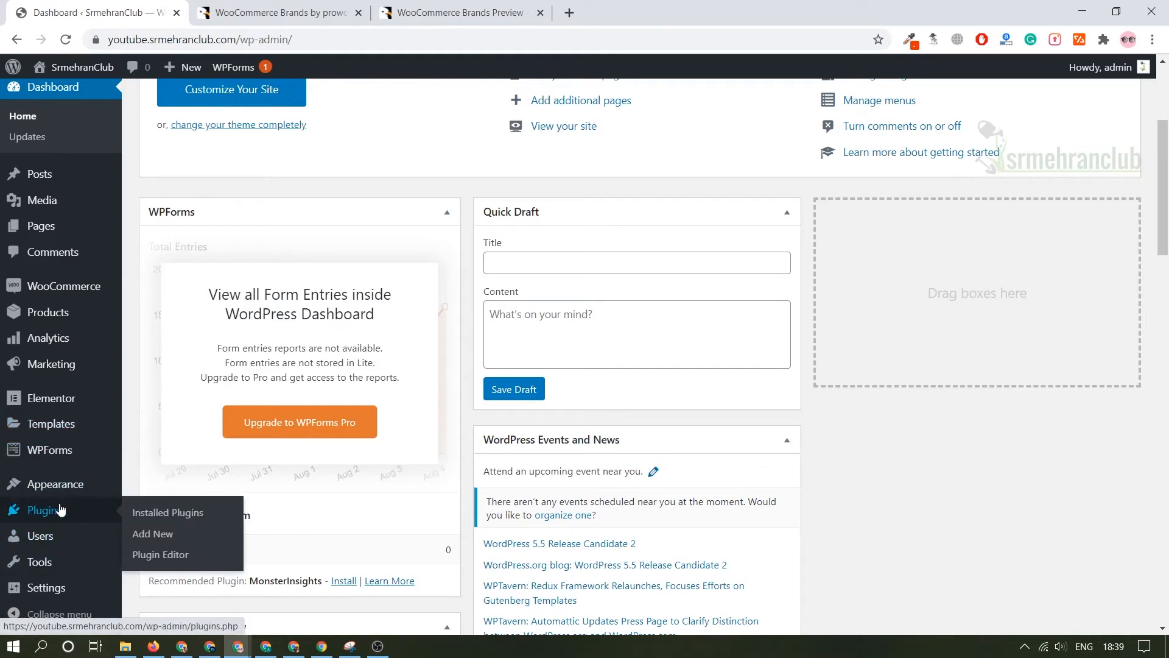
pyautogui.click(176, 535)
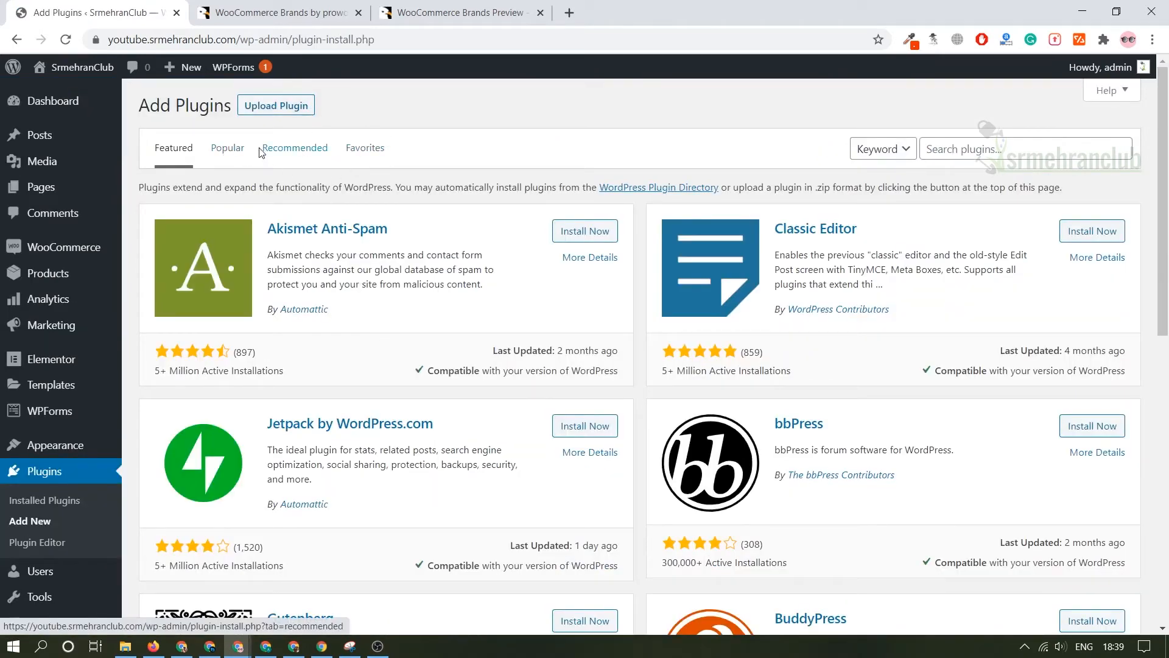
pyautogui.click(228, 153)
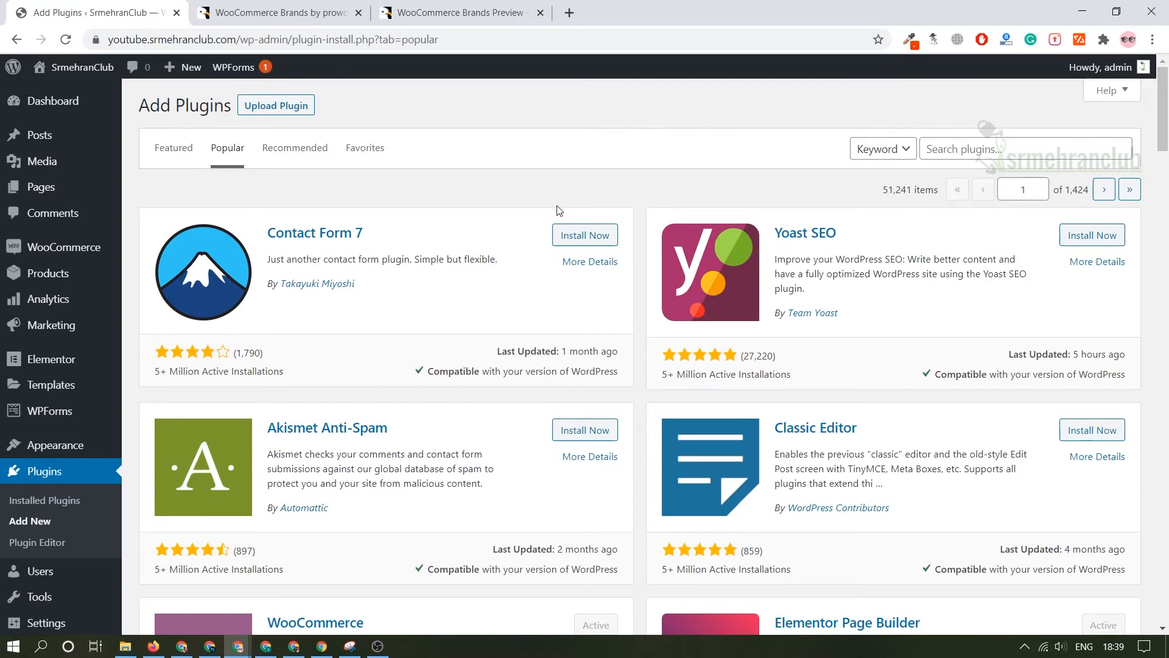
pyautogui.moveTo(812, 290); pyautogui.dragTo(787, 258)
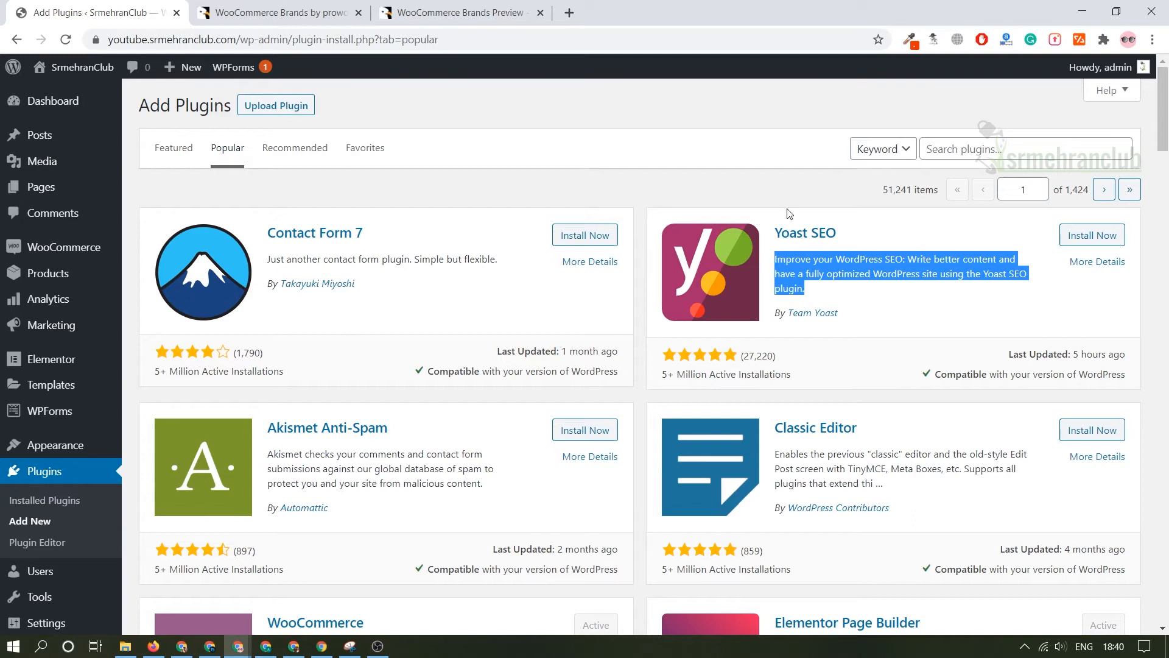
# Try to install the brands plugin by uploading codecanyon-8039481-woocommerce-brands-wordpress-plugin.4.4.3.zip.
pyautogui.click(277, 106)
pyautogui.click(523, 243)
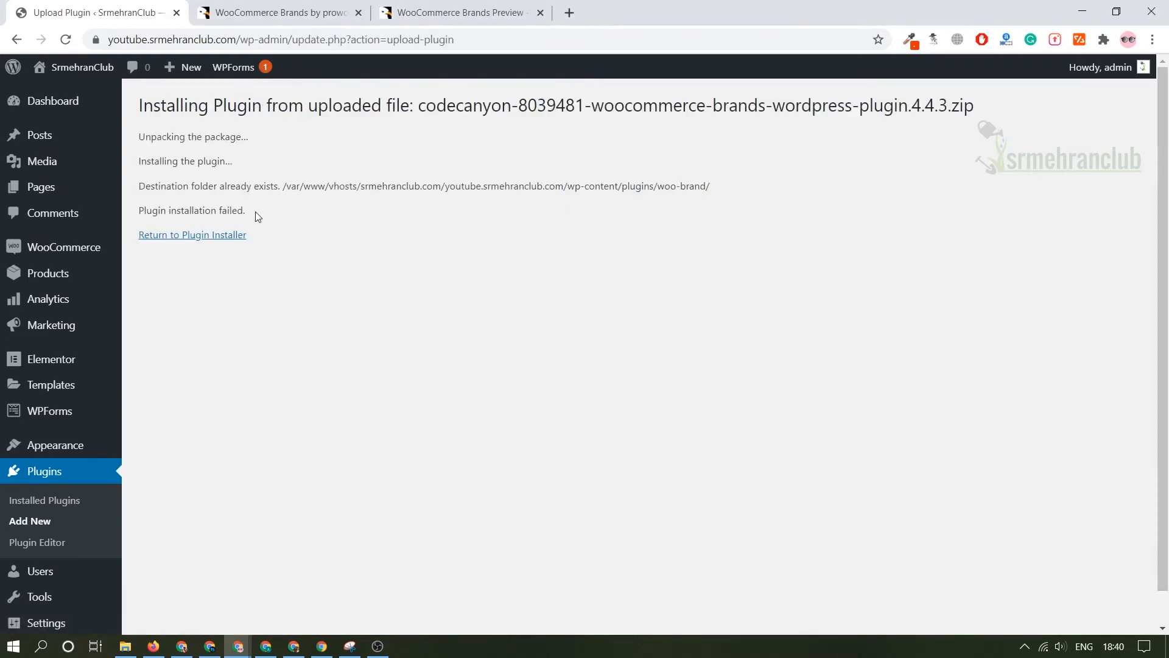
# Open the list of installed plugins and locate Woocomerce Brands Pro in it.
pyautogui.click(54, 499)
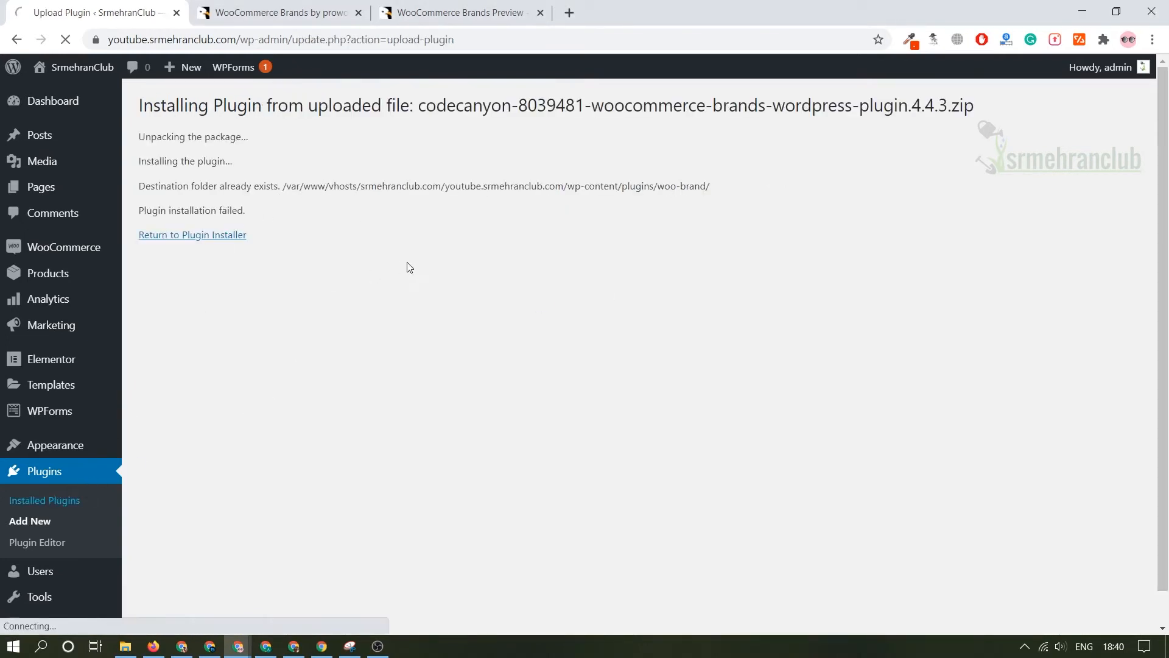
pyautogui.scroll(-1, 316, 353)
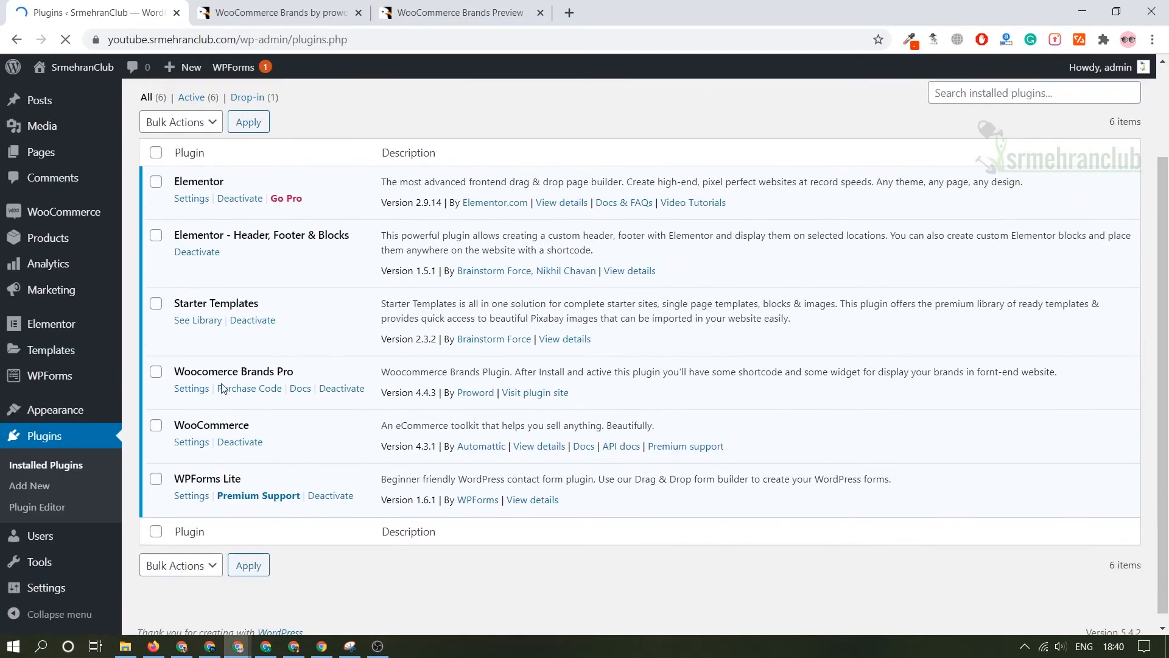
pyautogui.tripleClick(250, 369)
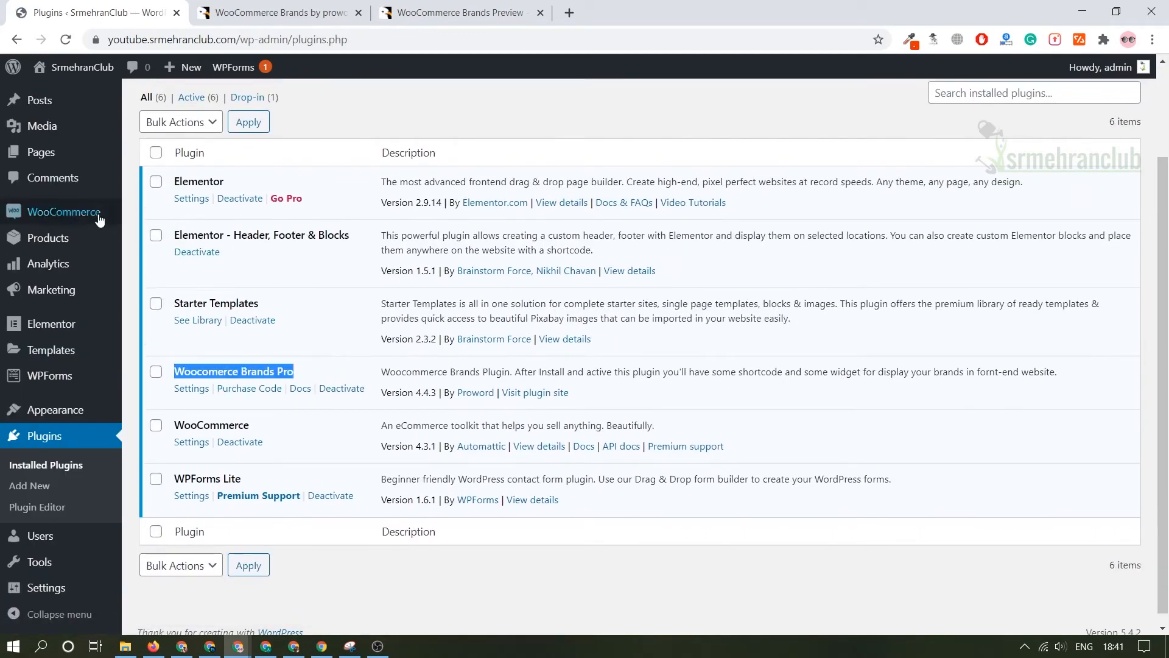
# Open the Brands section of the WooCommerce settings.
pyautogui.moveTo(74, 215)
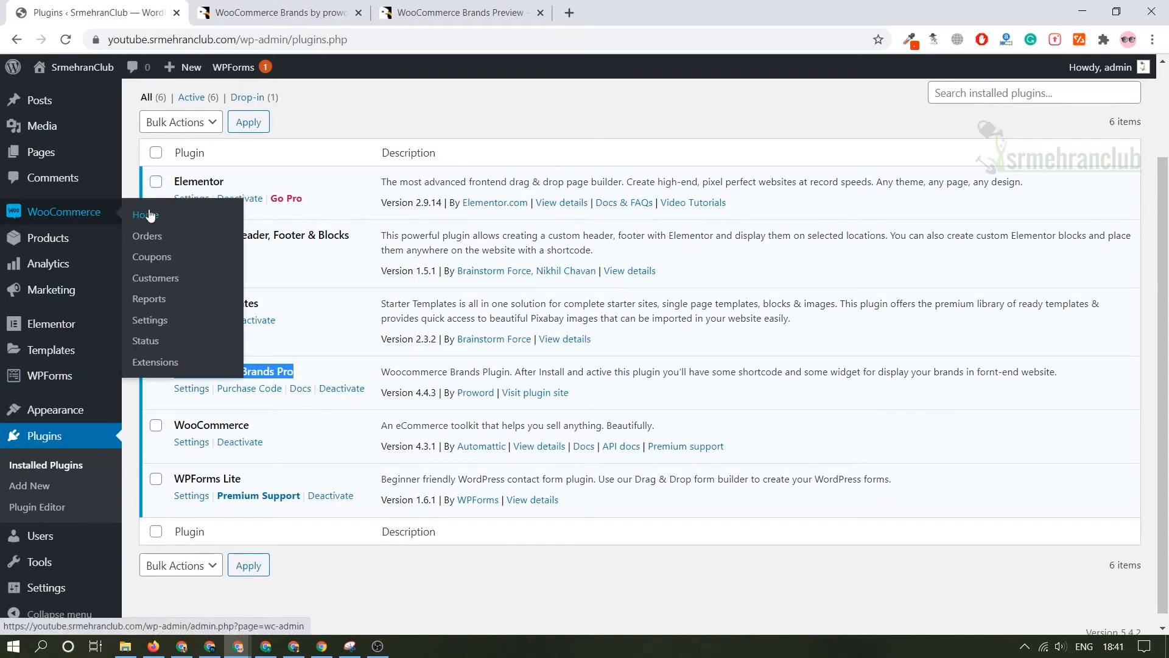
pyautogui.click(157, 321)
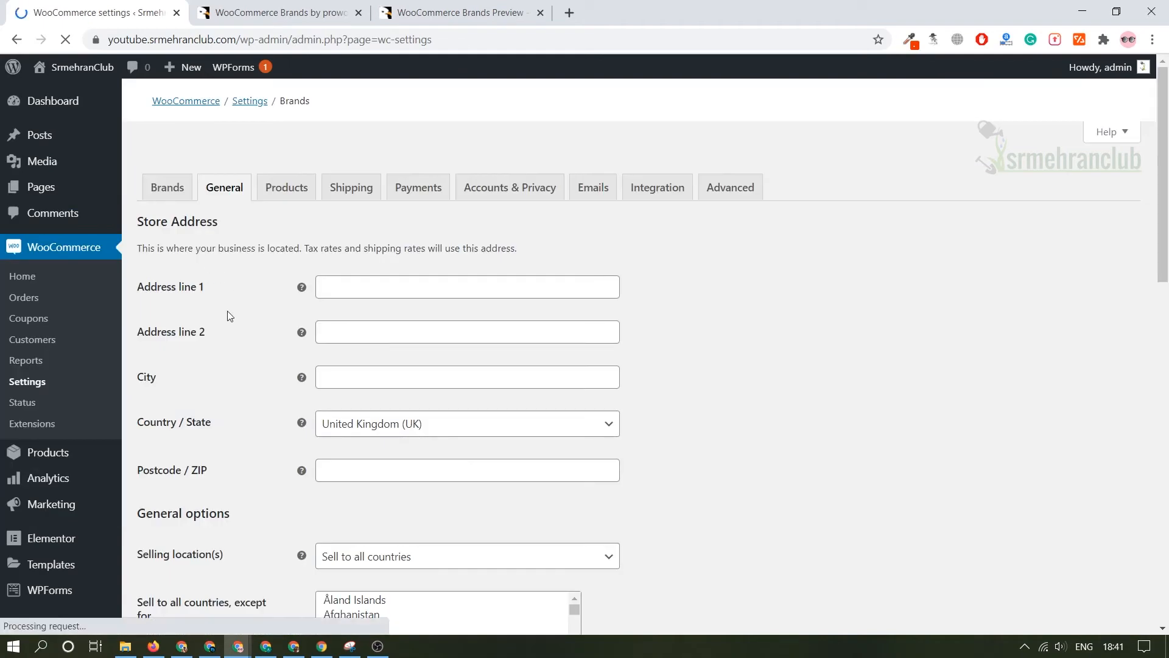
pyautogui.click(172, 169)
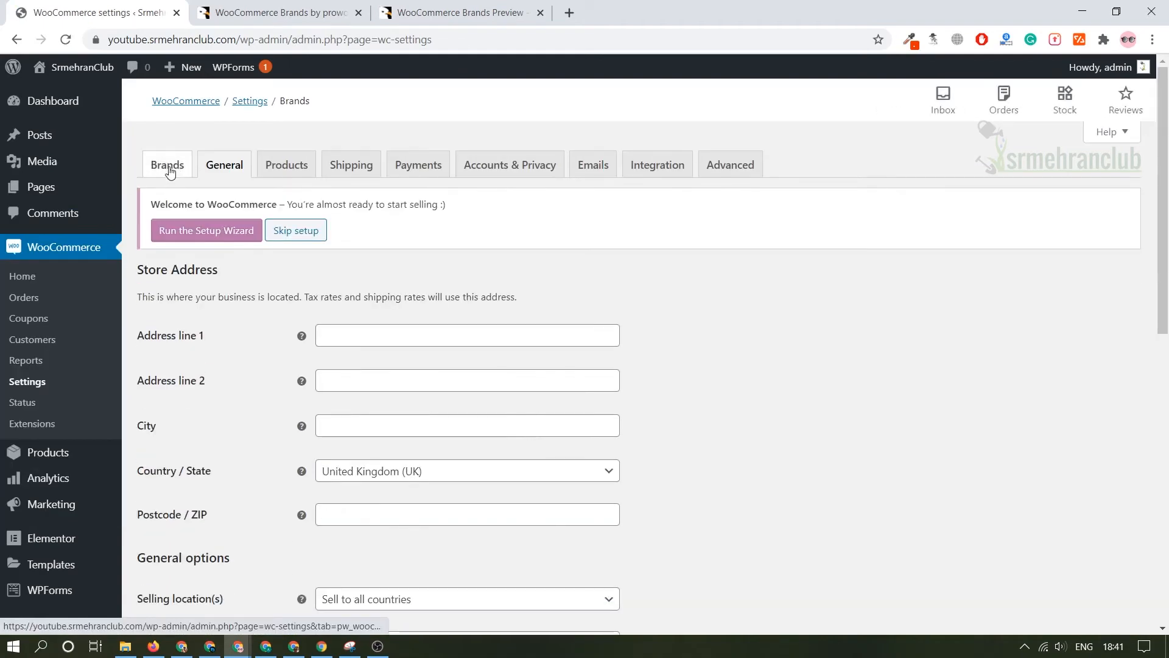
# Examine the Brands settings from the general, extra button and image/text options, including the page choices for the extra button, down to the purchase code.
pyautogui.scroll(-4, 354, 339)
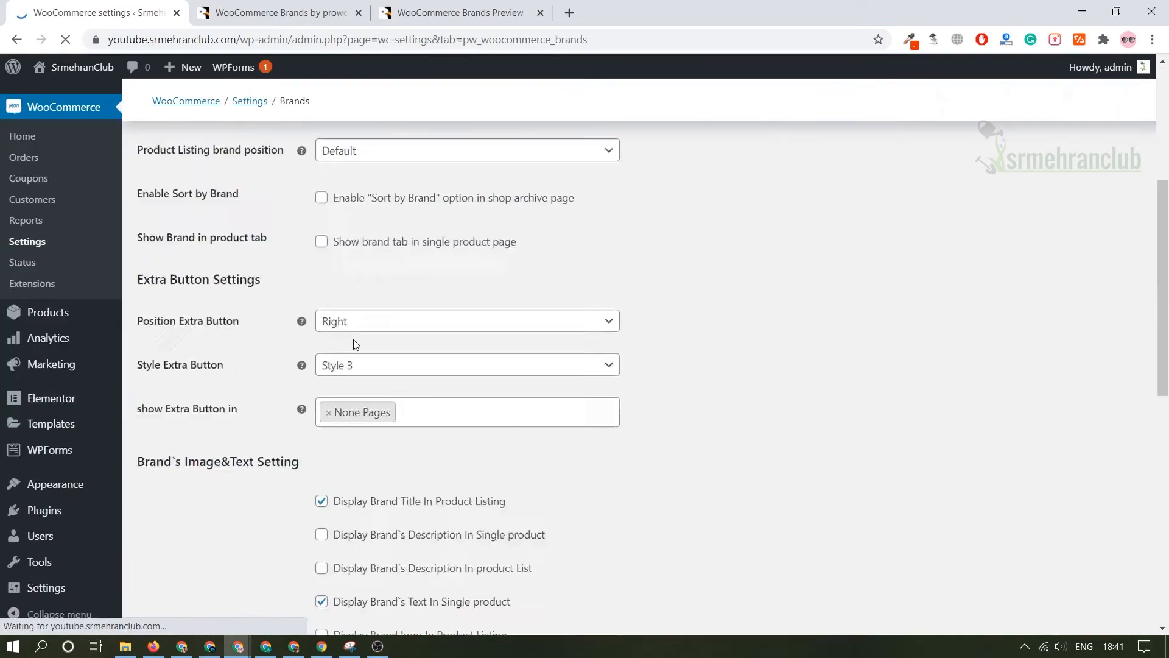
pyautogui.scroll(-9, 355, 339)
pyautogui.scroll(-4, 675, 396)
pyautogui.scroll(13, 674, 397)
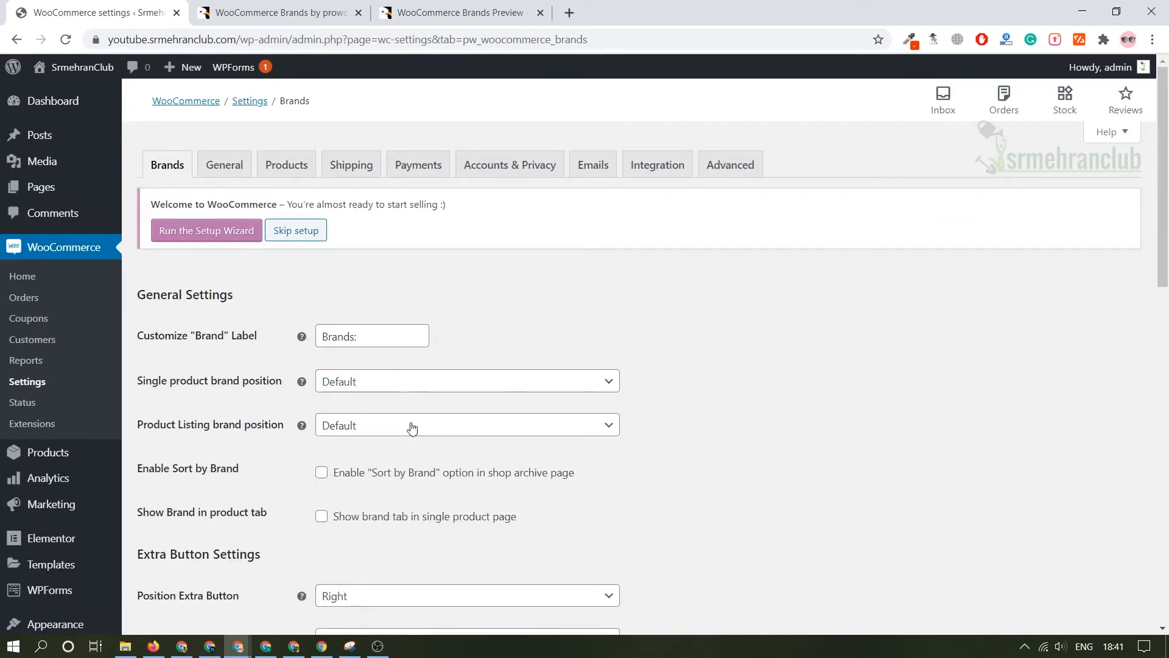
pyautogui.scroll(-4, 423, 392)
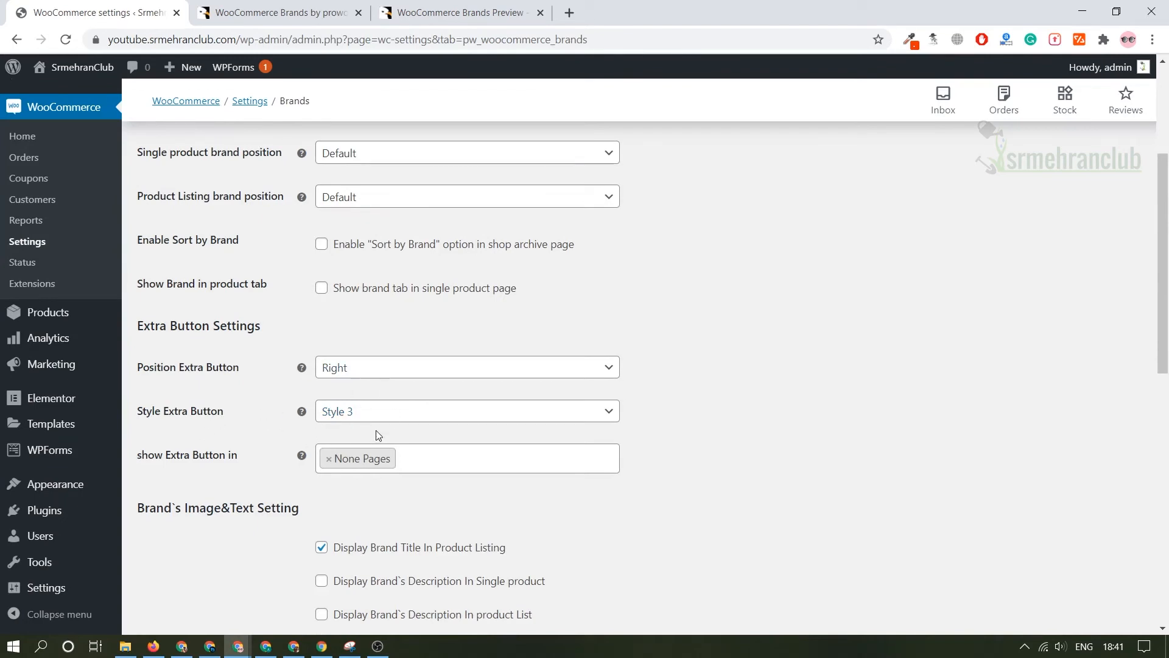
pyautogui.scroll(-1, 378, 434)
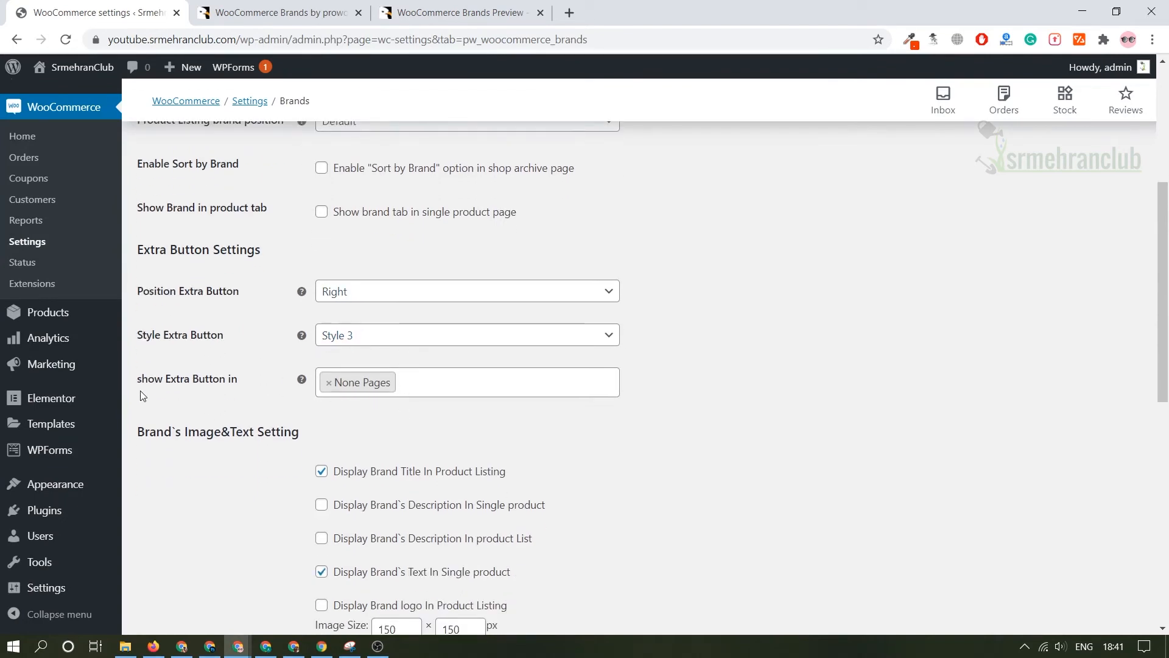
pyautogui.click(362, 385)
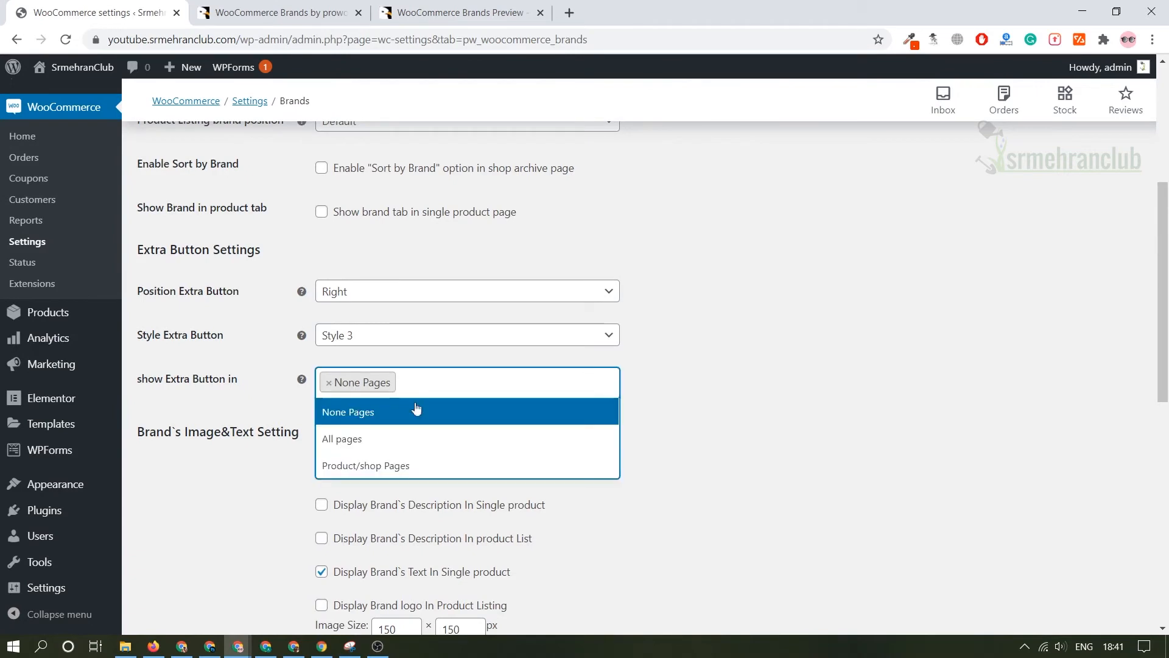
pyautogui.click(762, 428)
pyautogui.scroll(-2, 361, 396)
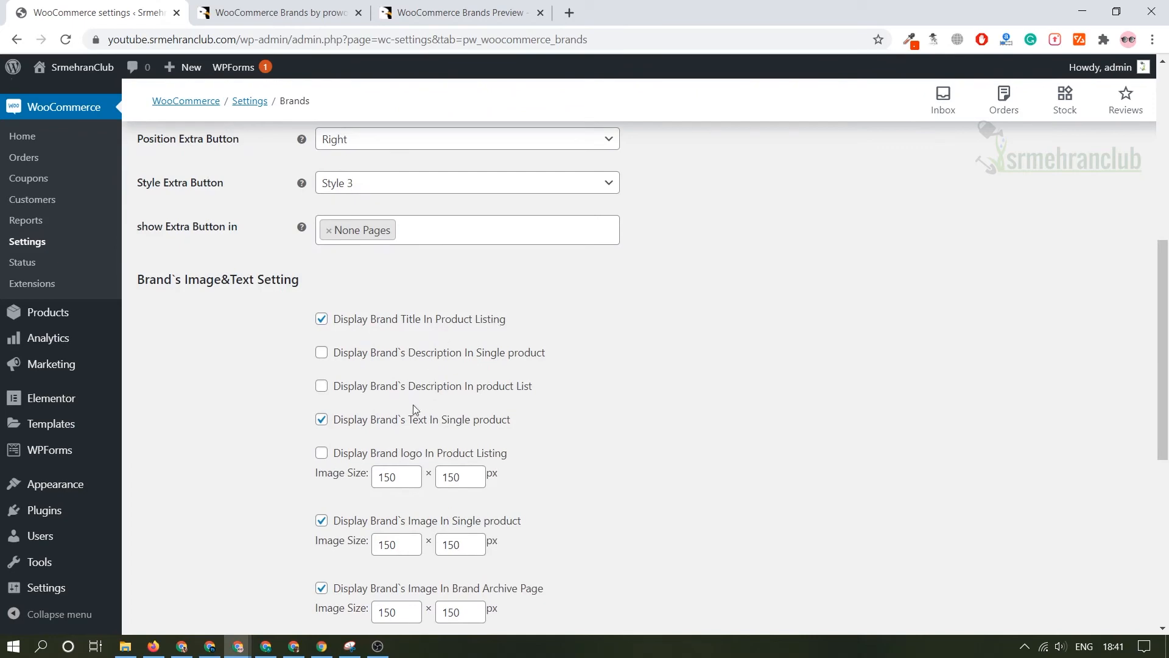
pyautogui.scroll(-2, 363, 412)
pyautogui.scroll(-3, 400, 406)
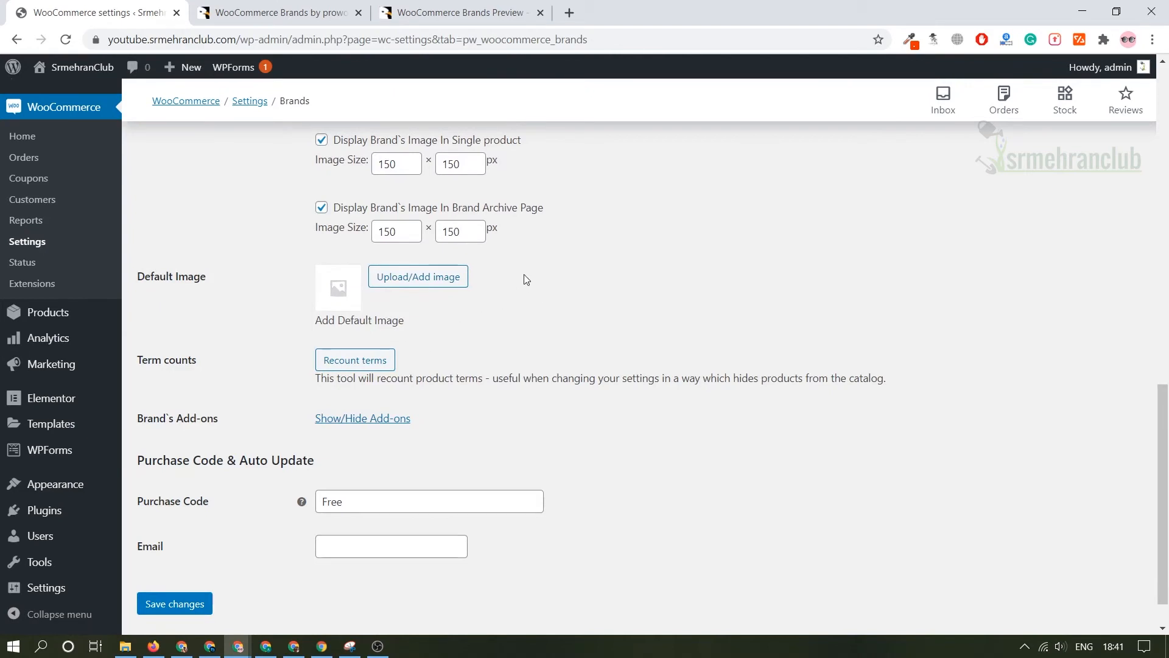
# Add a new product brand named Puma, keeping the default logo thumbnail.
pyautogui.moveTo(78, 321)
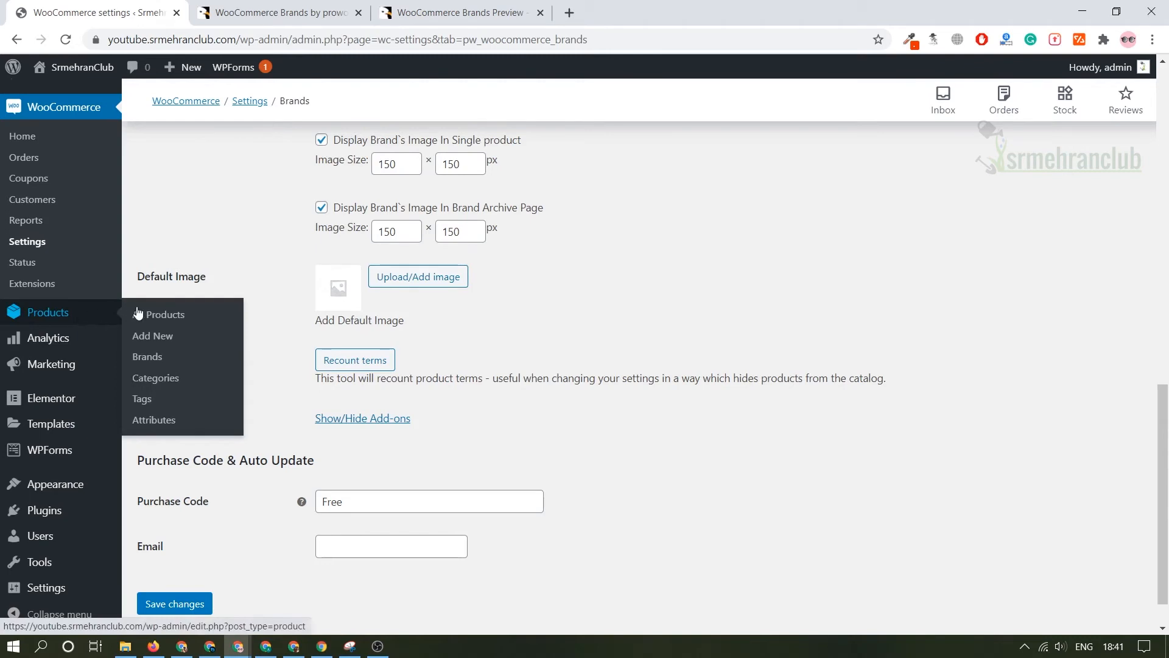
pyautogui.click(151, 363)
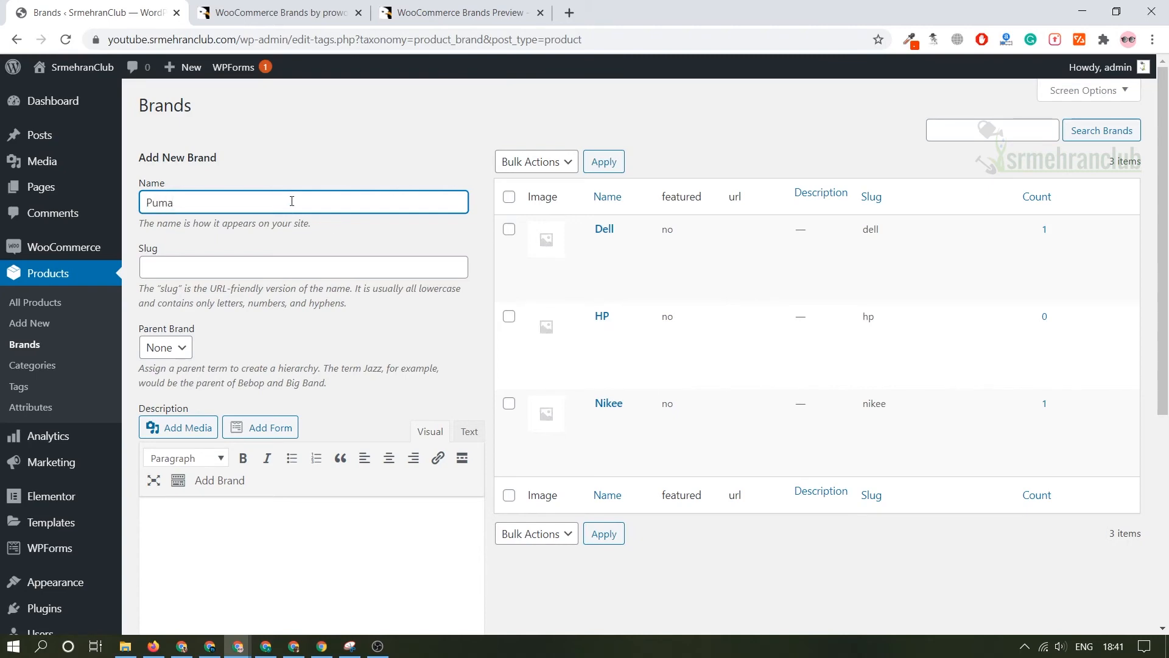
pyautogui.scroll(-5, 304, 213)
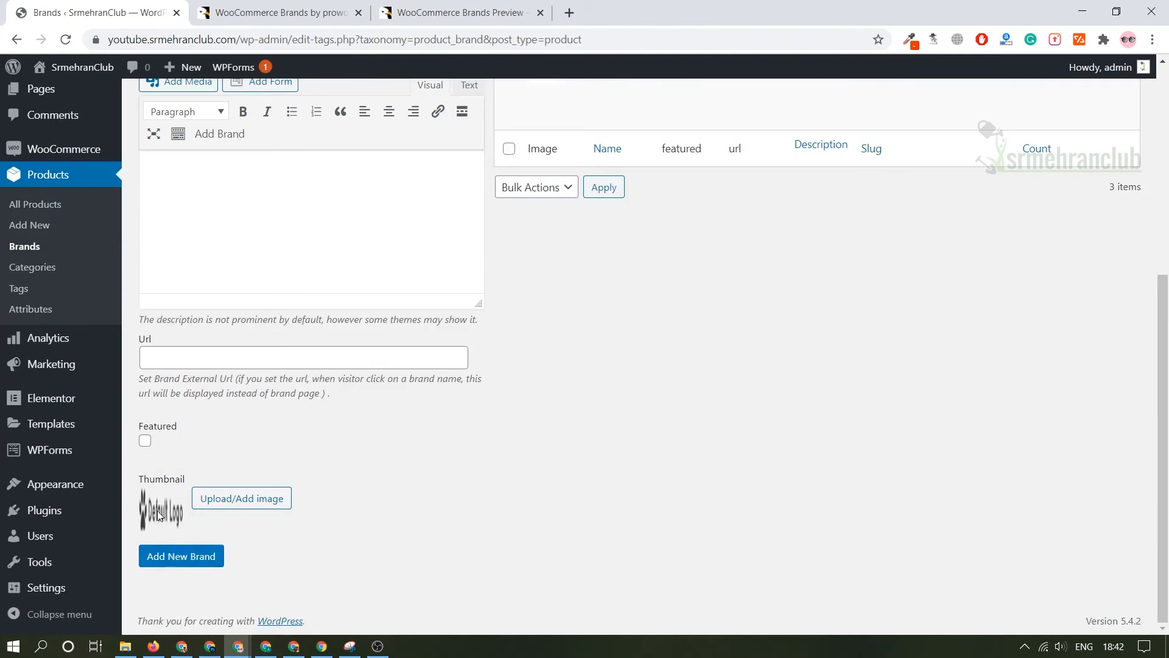
pyautogui.click(177, 561)
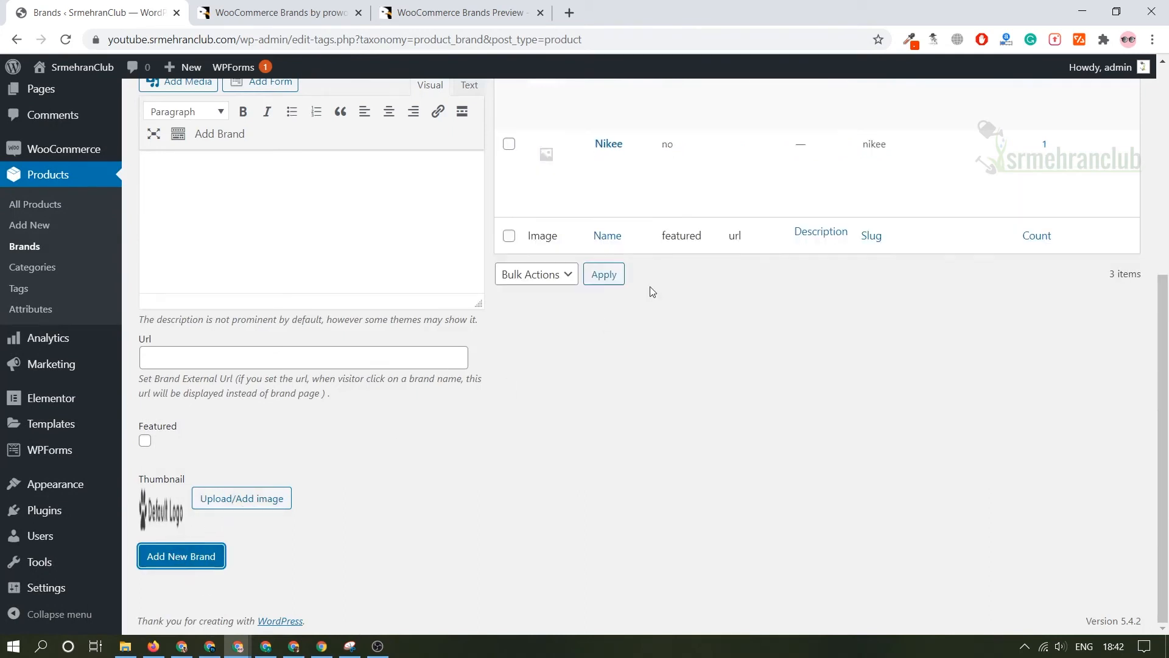
pyautogui.scroll(5, 652, 292)
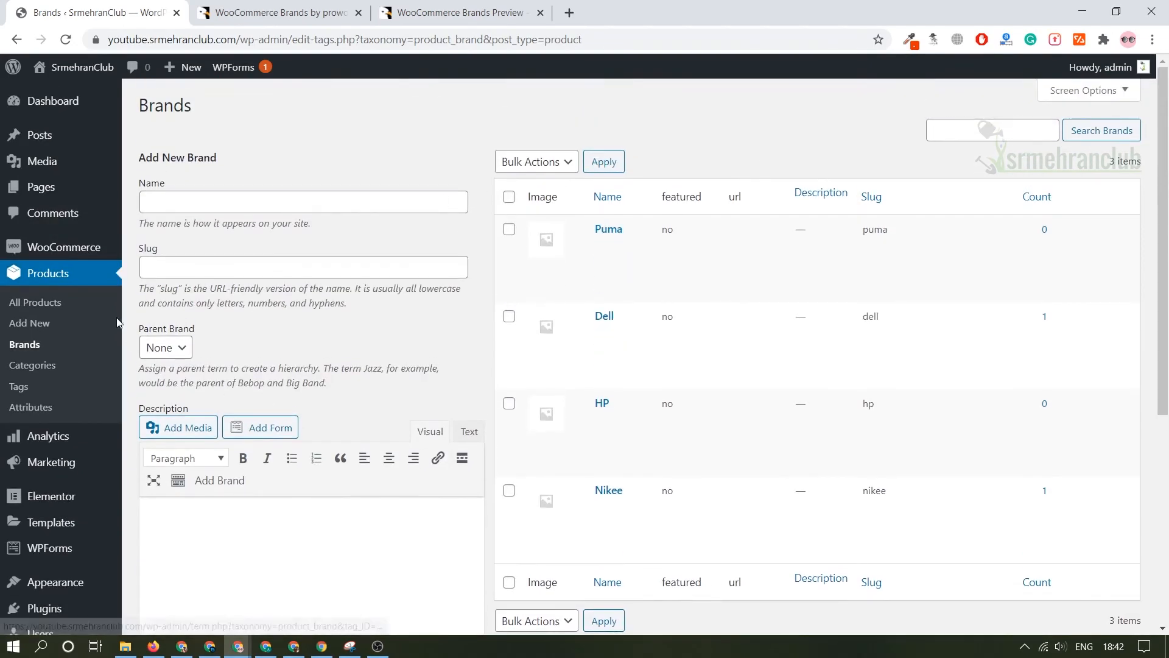
# Open the Boncellensis Secullant product for editing from the list of all products.
pyautogui.click(77, 308)
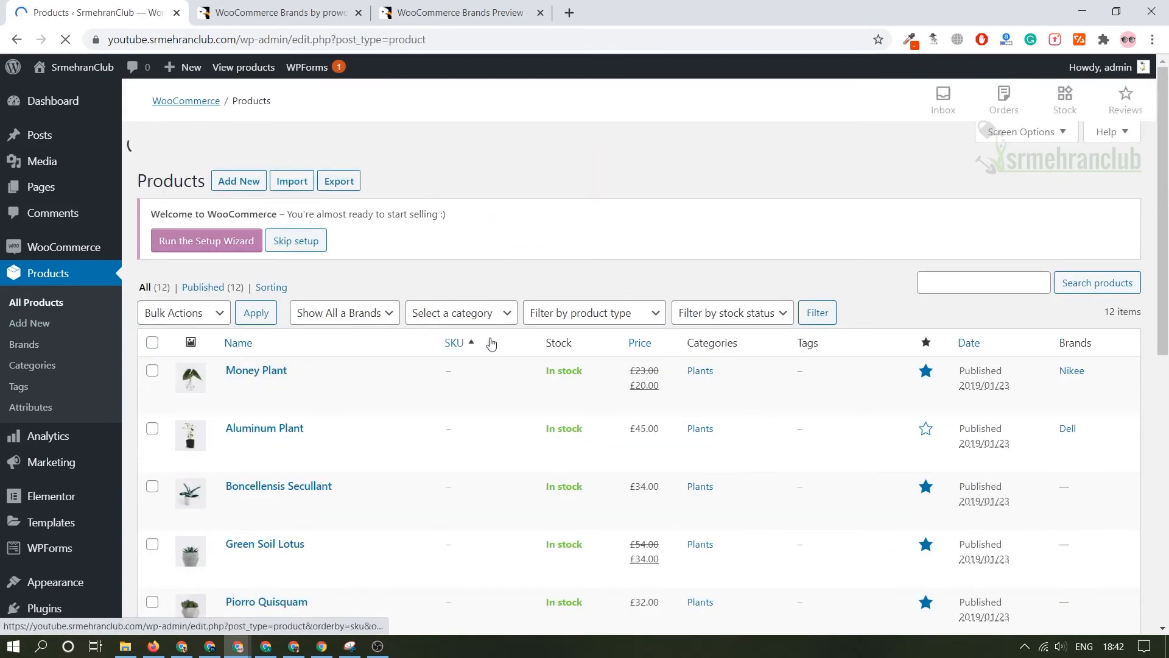
pyautogui.scroll(-5, 487, 353)
pyautogui.scroll(6, 426, 364)
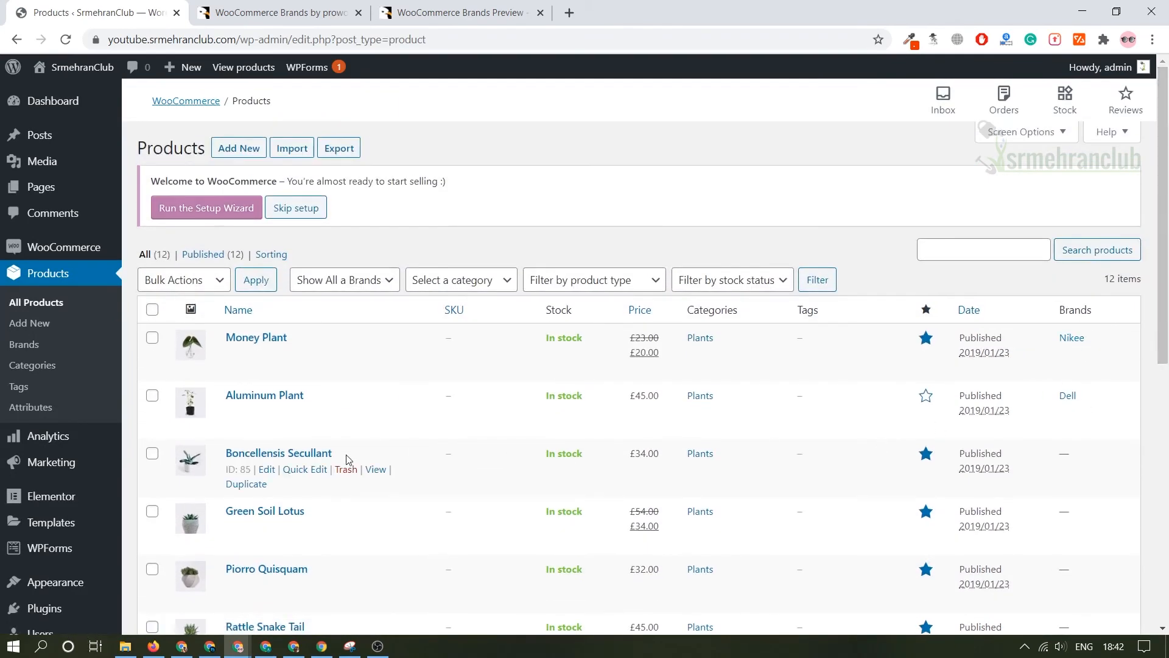
pyautogui.click(273, 472)
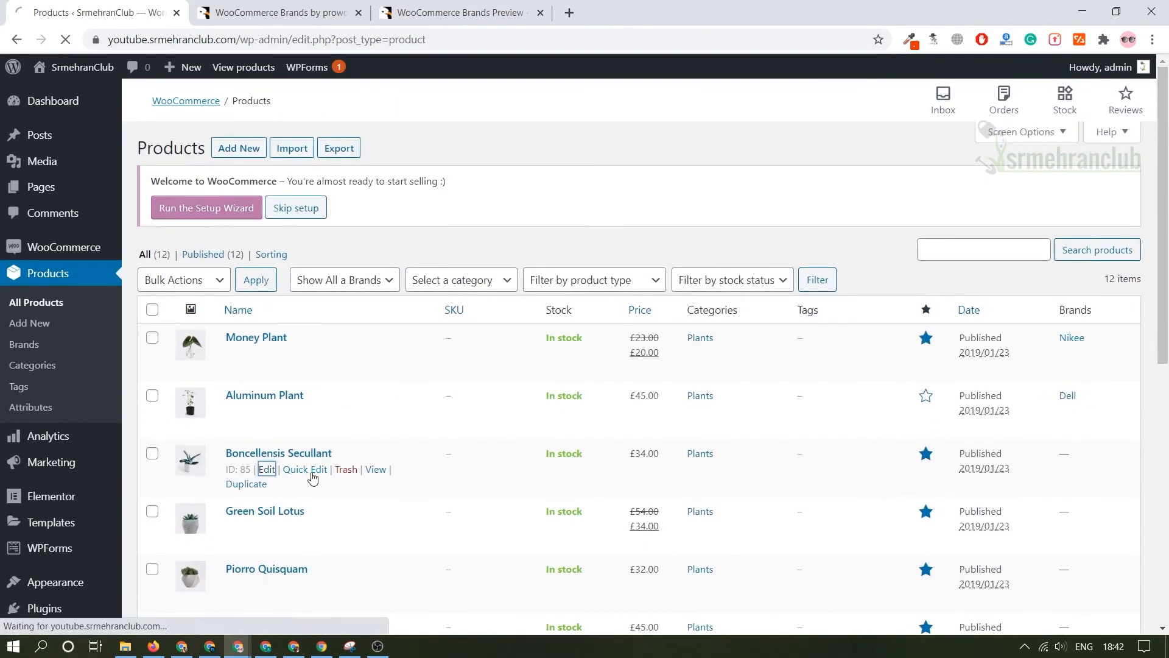
# Assign the Puma and Dell brands to the Boncellensis Secullant product and save the updates.
pyautogui.scroll(-3, 995, 317)
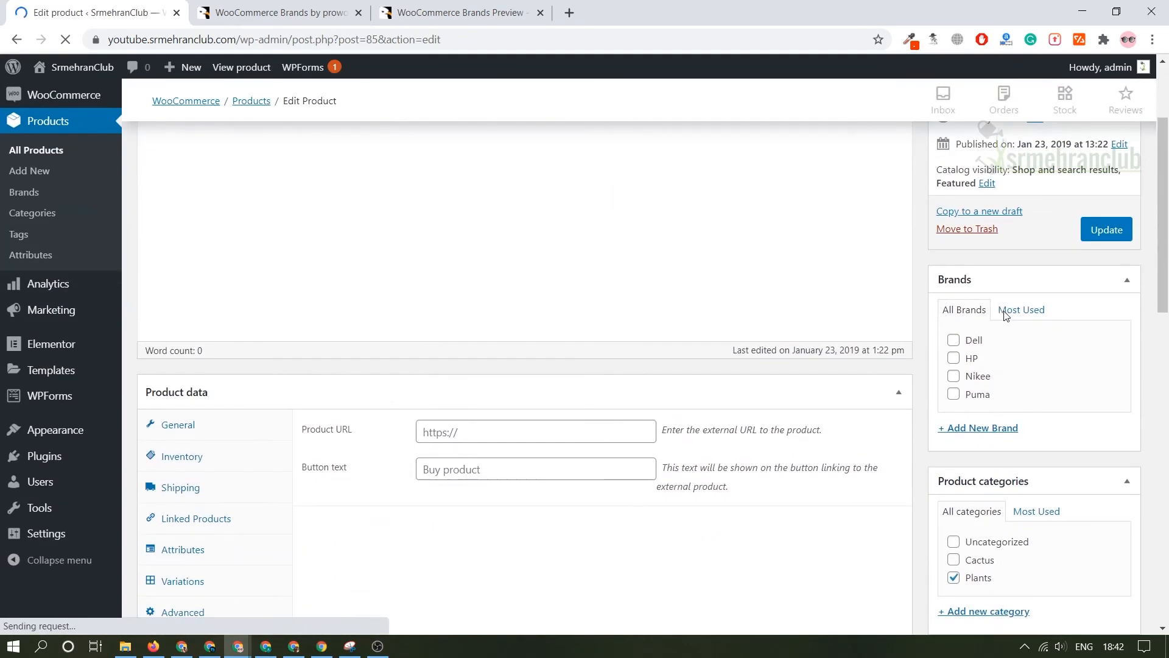
pyautogui.scroll(1, 995, 385)
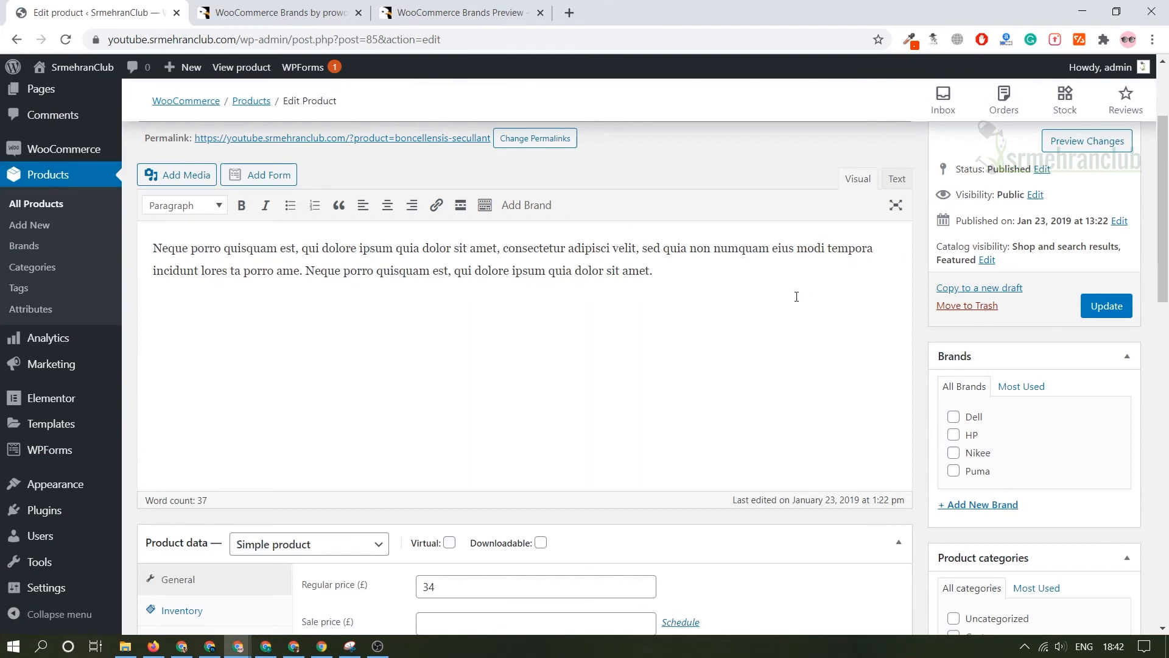
pyautogui.click(978, 472)
pyautogui.click(1111, 302)
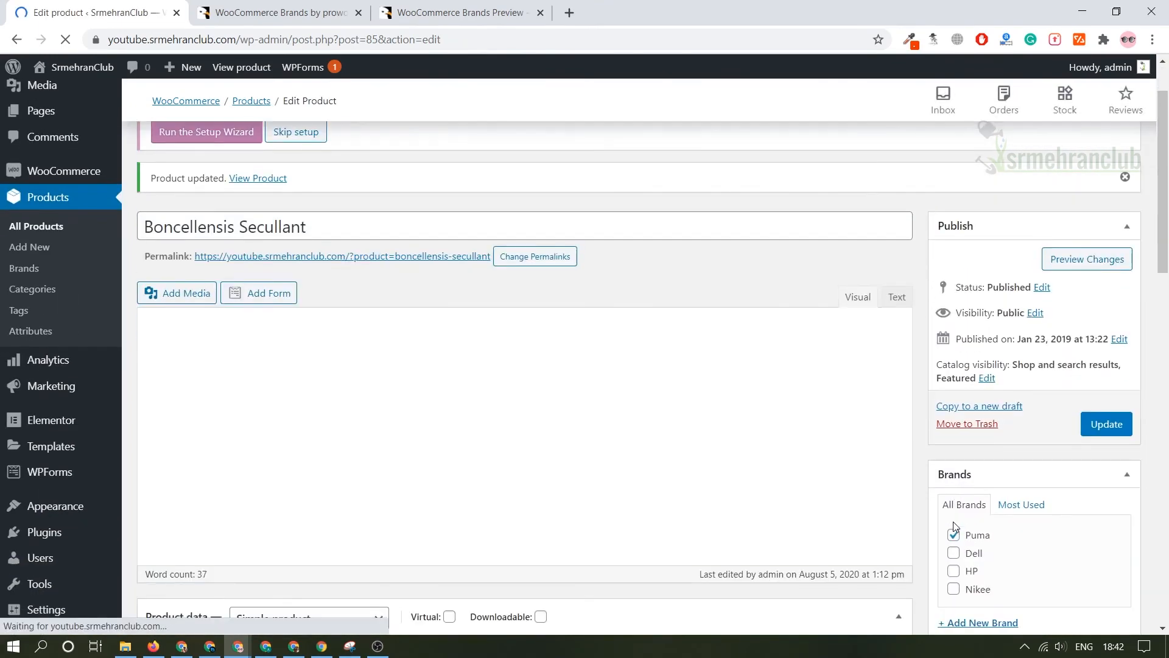
pyautogui.click(953, 553)
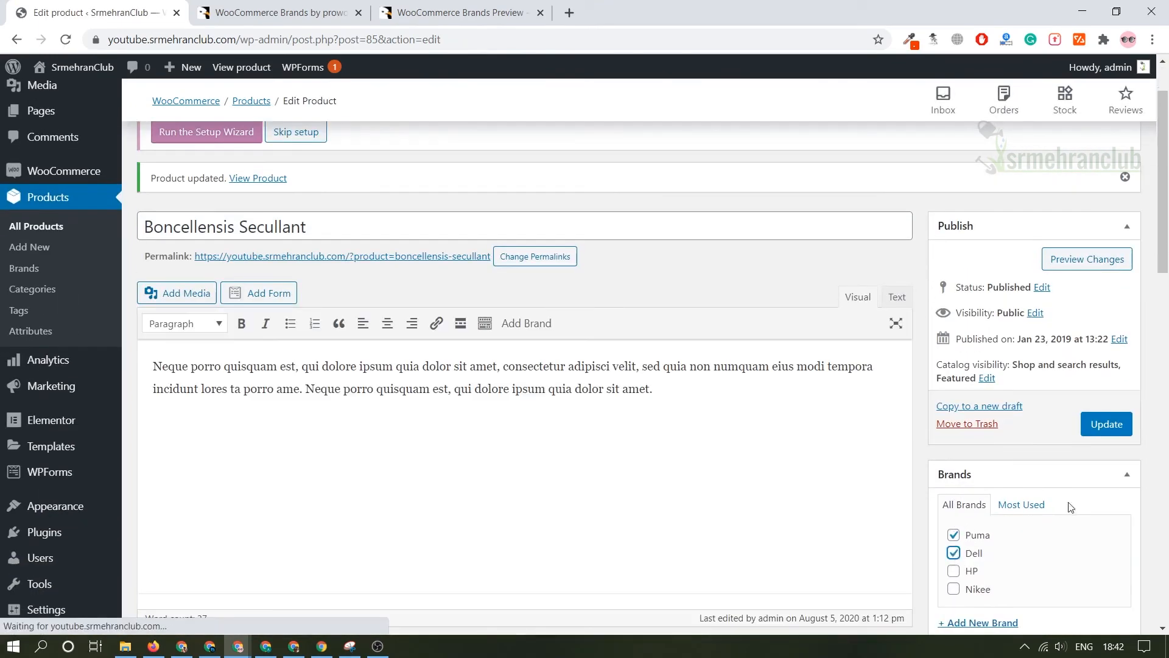
pyautogui.click(1107, 424)
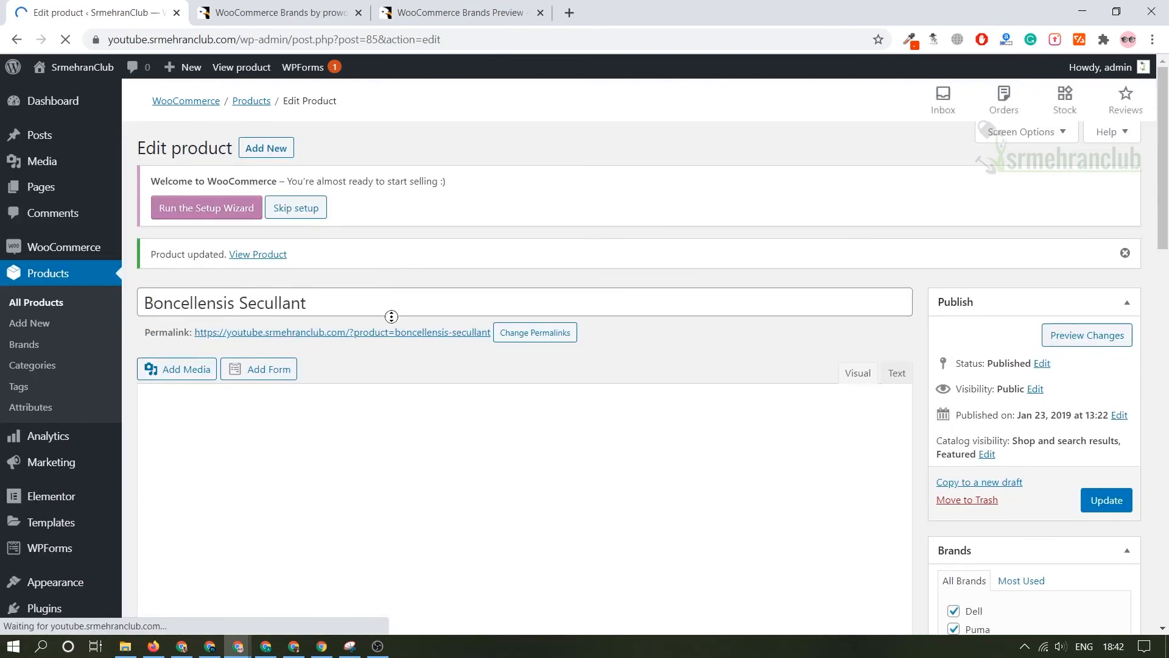
# Open the Boncellensis Secullant product page on the store in a new tab and check its brands.
pyautogui.middleClick(402, 323)
pyautogui.click(323, 10)
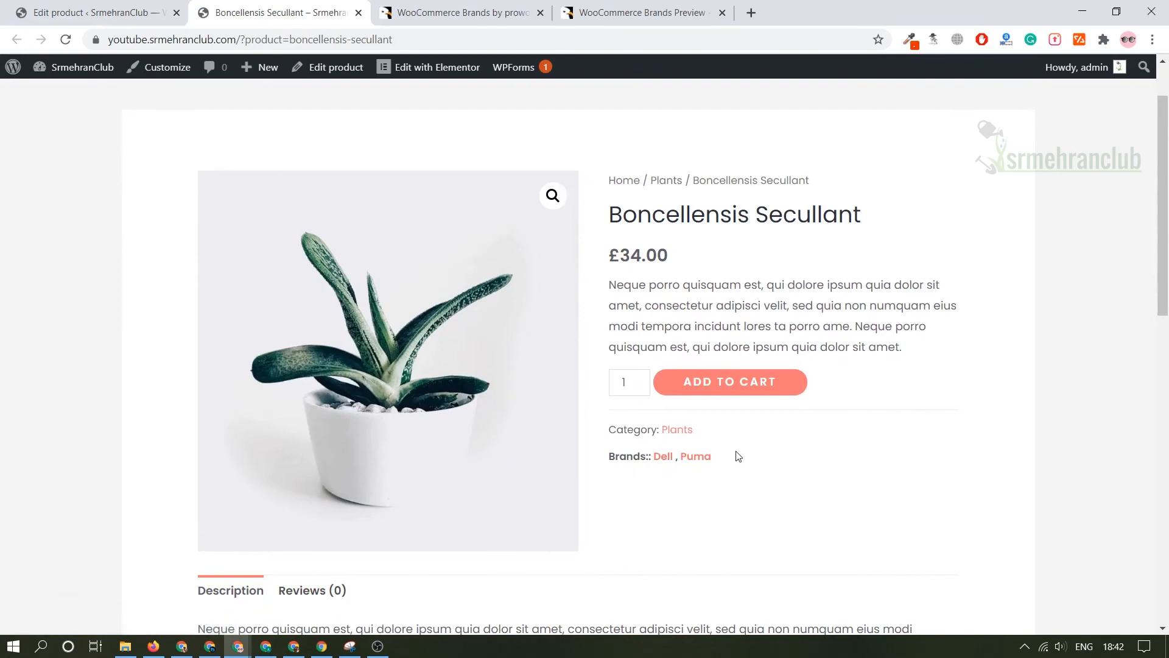
# Open the Dell brand page from the product's brands, review the products listed there, and return to the product page.
pyautogui.click(666, 463)
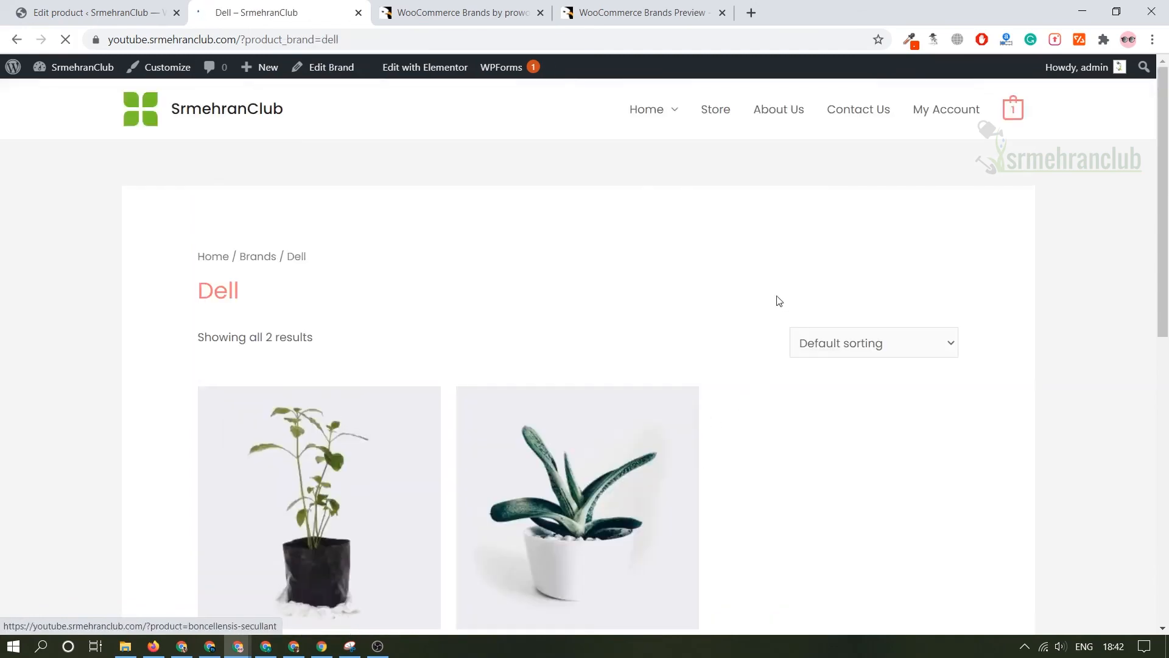
pyautogui.scroll(-3, 677, 355)
pyautogui.scroll(2, 297, 250)
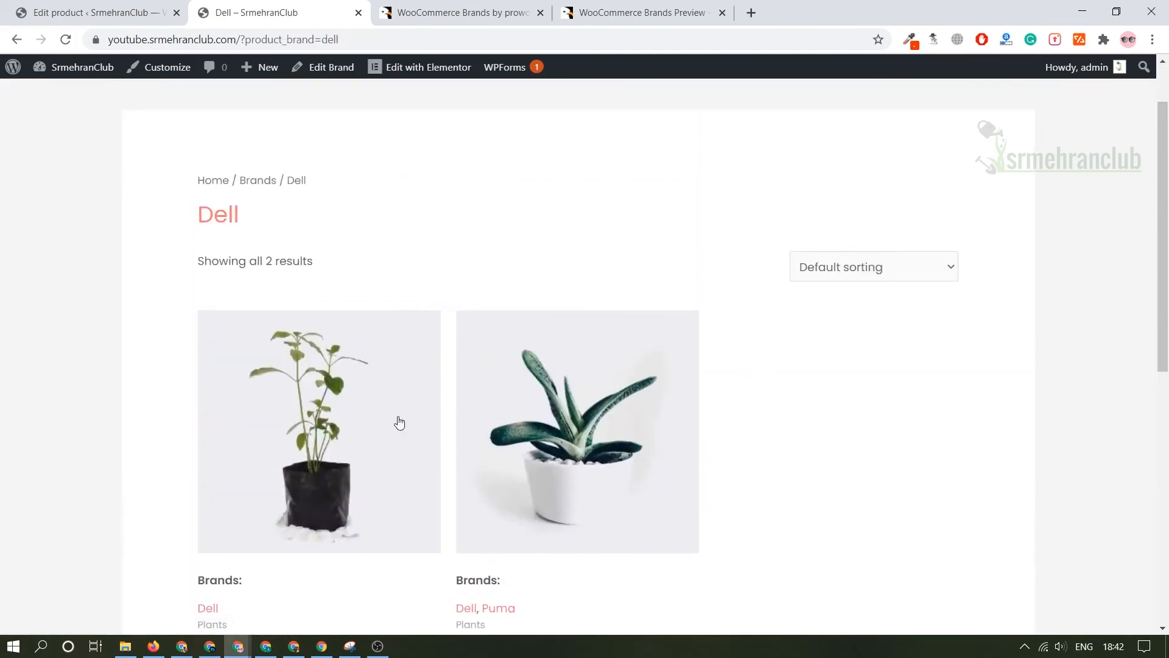
pyautogui.scroll(-3, 631, 436)
pyautogui.scroll(4, 383, 334)
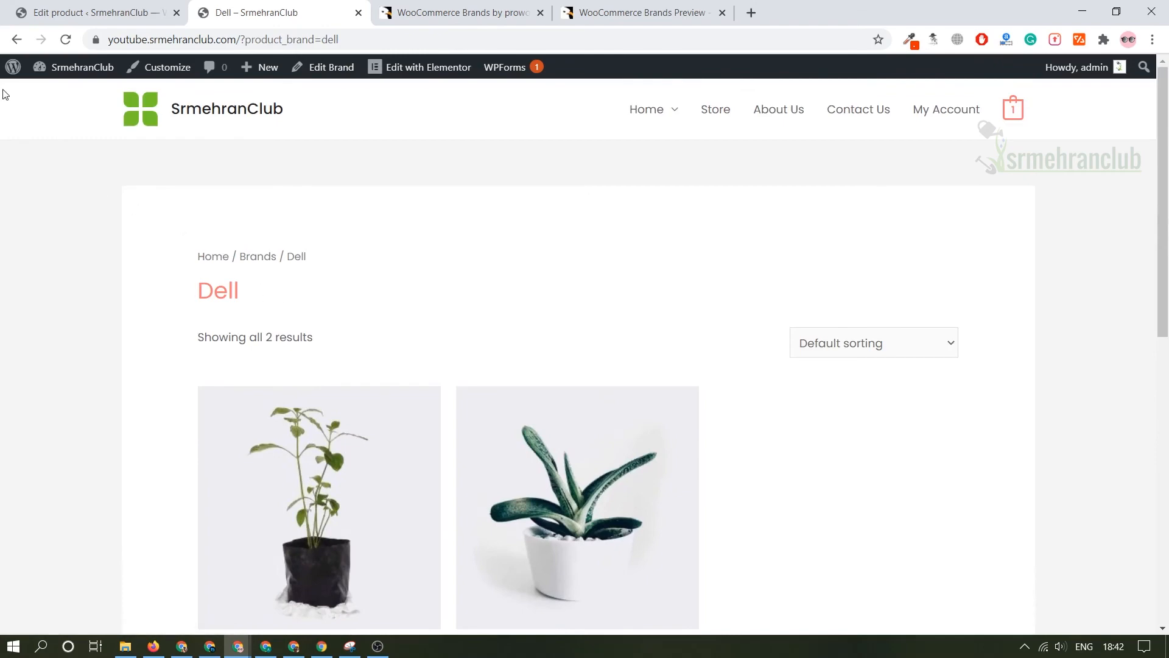
pyautogui.click(16, 41)
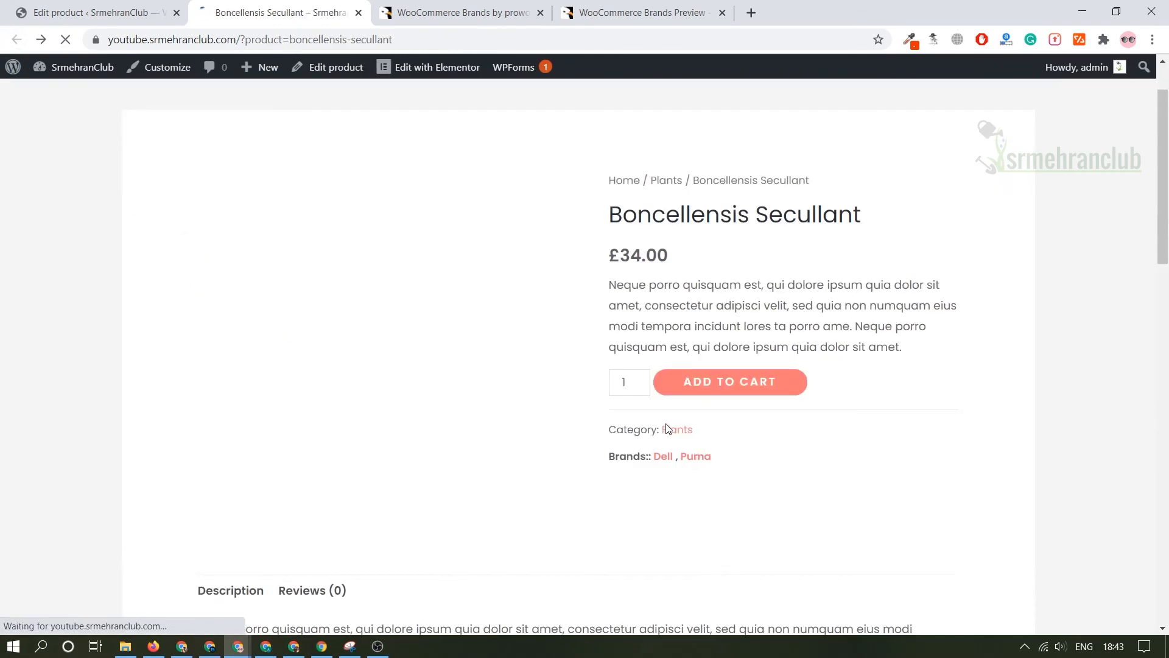
# Open the Brands section of the WooCommerce settings in the store's admin area.
pyautogui.click(91, 12)
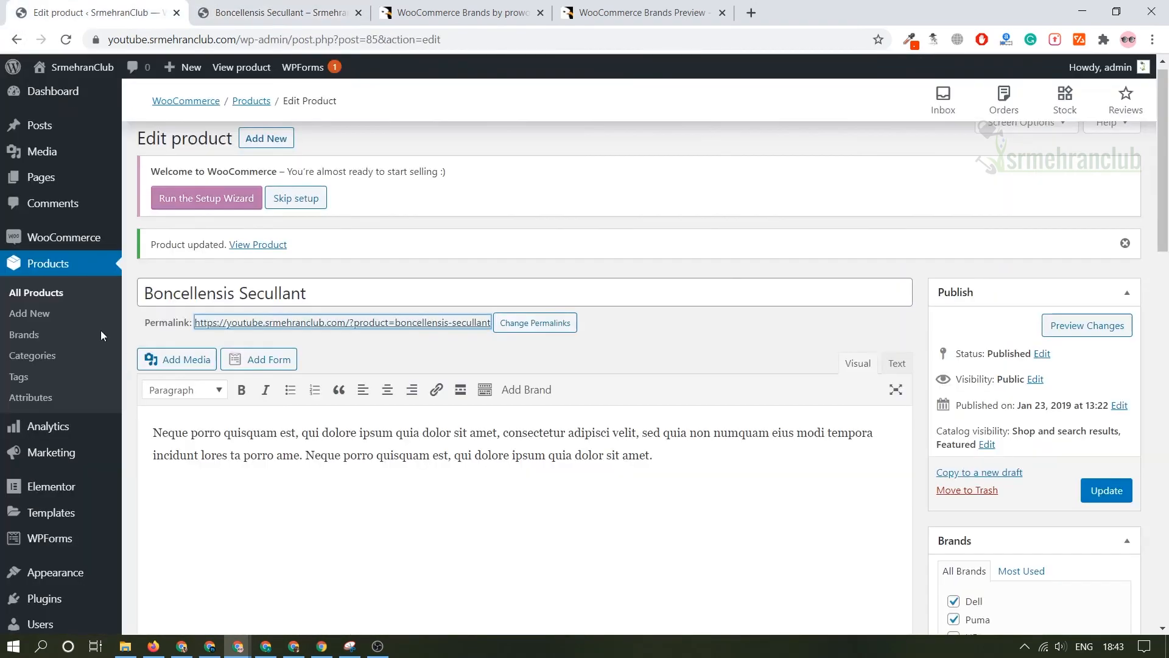
pyautogui.moveTo(64, 237)
pyautogui.click(172, 349)
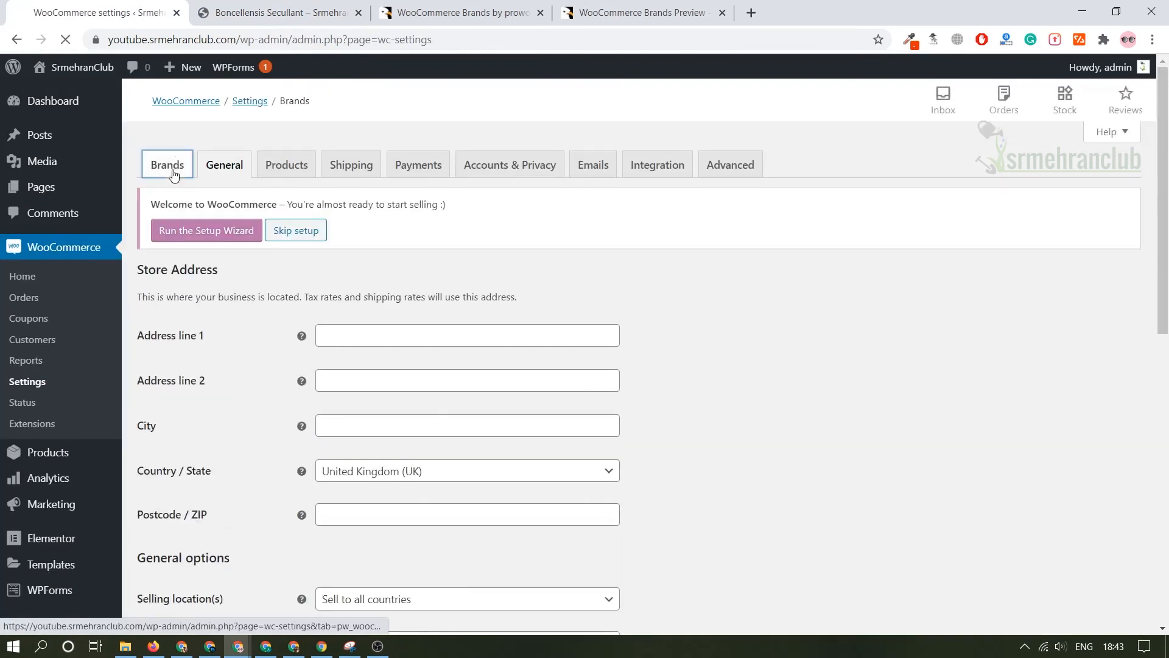
pyautogui.click(168, 165)
# Examine the floating Brands button in the WooCommerce Brands preview and close its brand list.
pyautogui.click(280, 13)
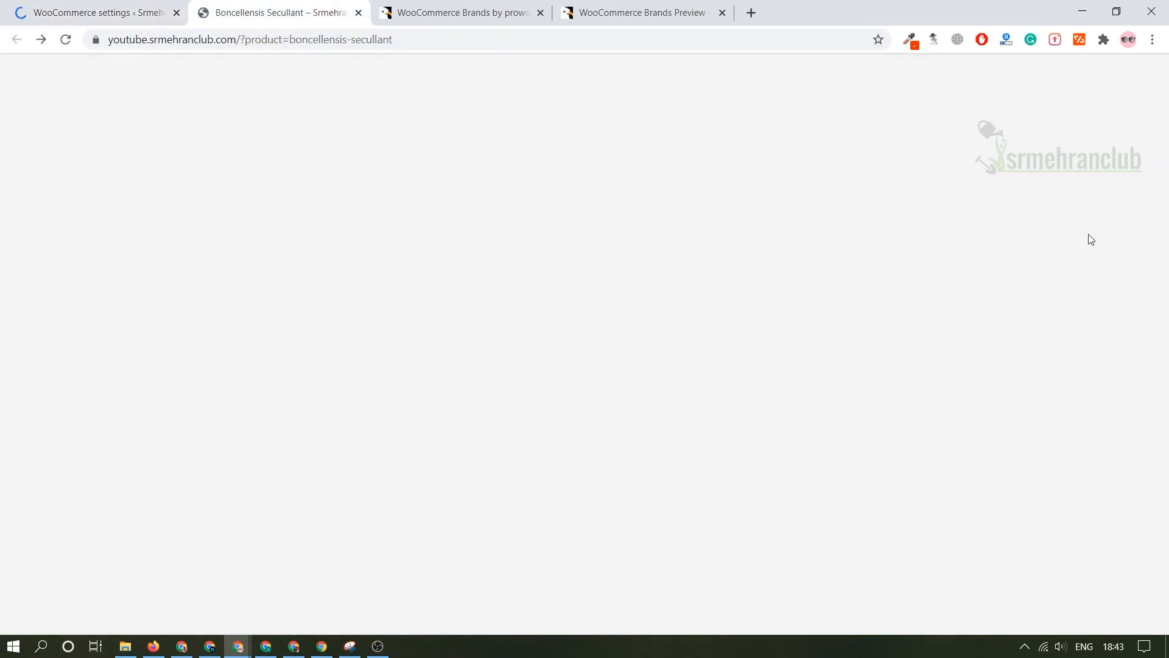
pyautogui.click(693, 8)
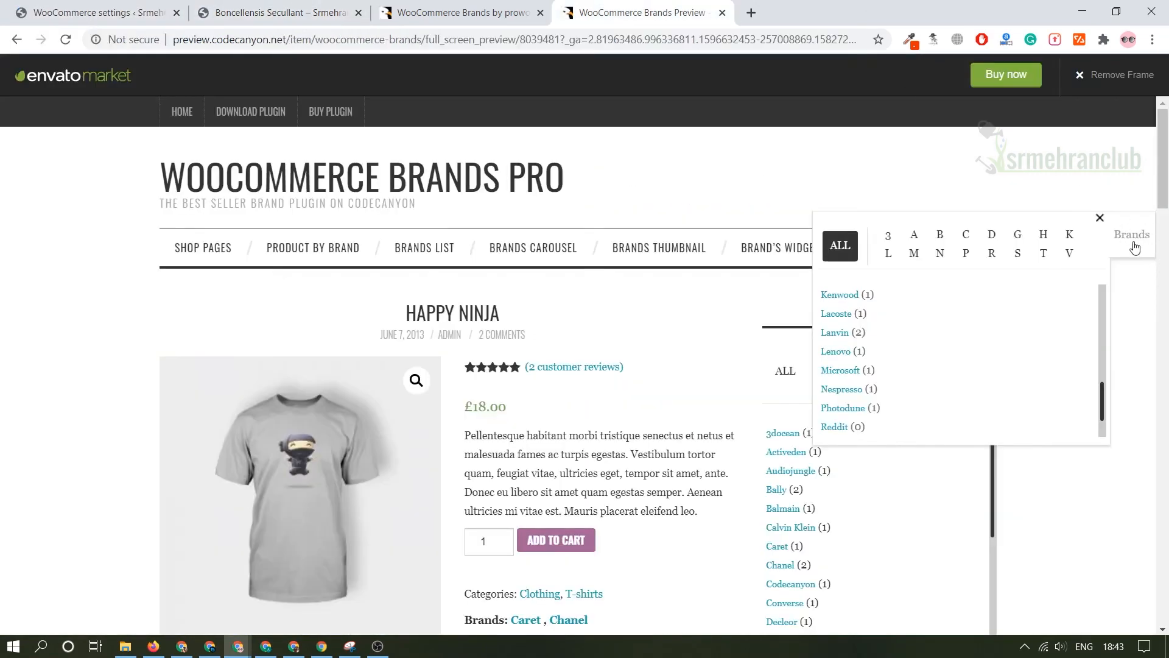
pyautogui.click(1100, 218)
# Set the extra brands button to show in All pages and save the WooCommerce brand settings.
pyautogui.click(92, 12)
pyautogui.scroll(-5, 381, 395)
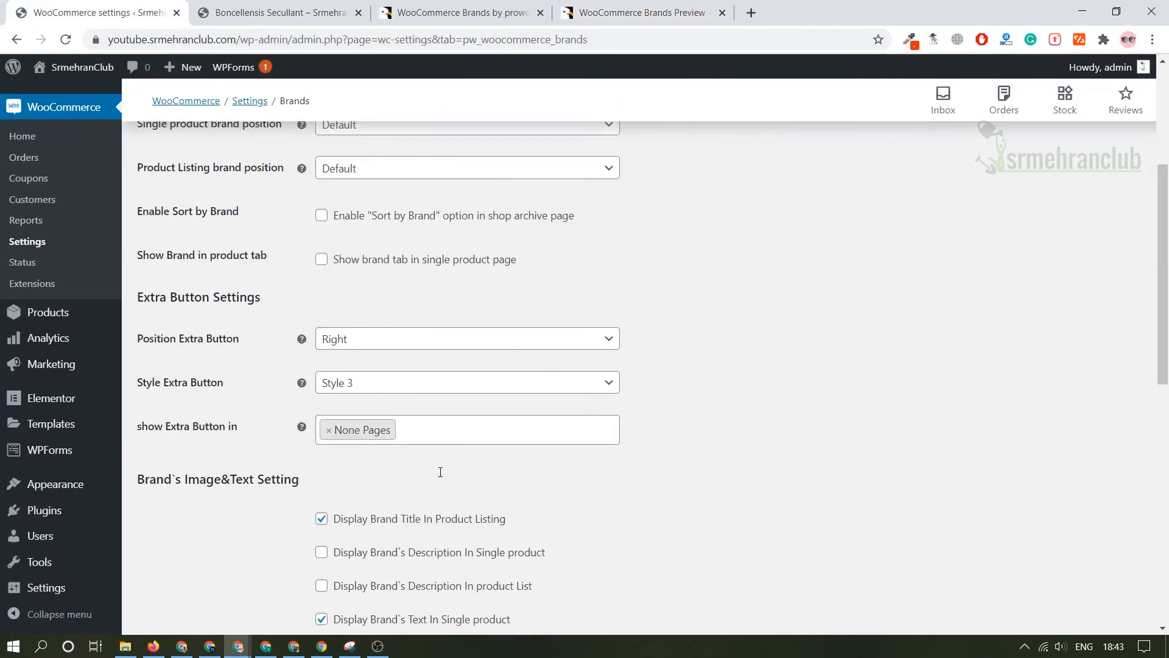
pyautogui.click(331, 384)
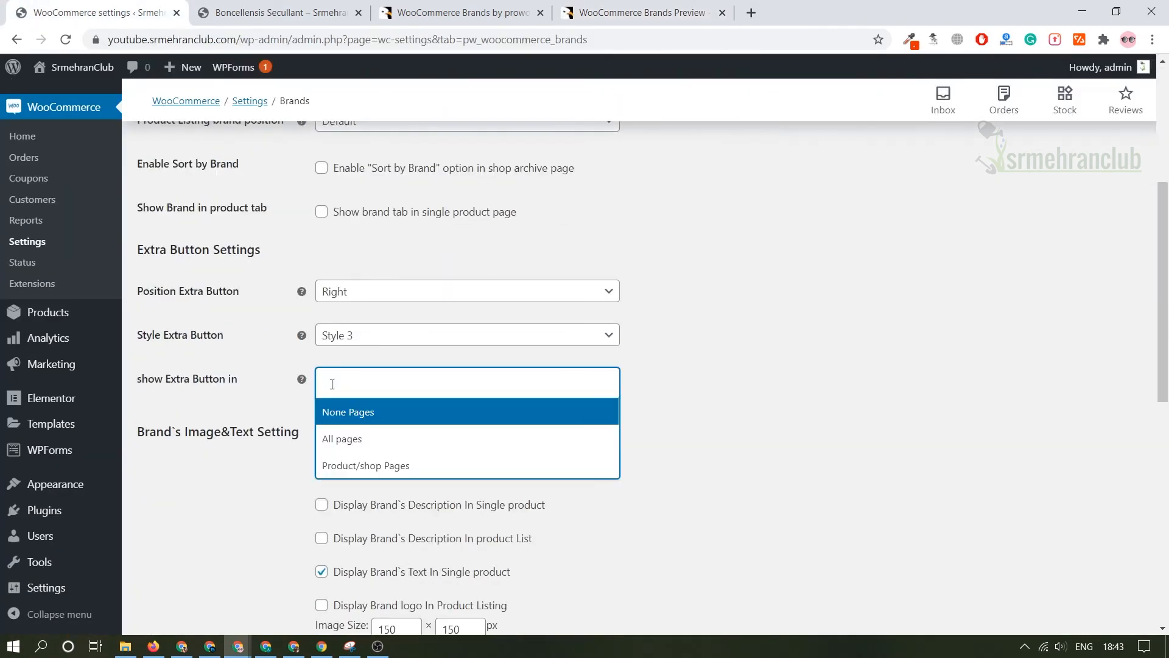
pyautogui.click(353, 436)
pyautogui.scroll(-2, 366, 463)
pyautogui.scroll(-8, 367, 463)
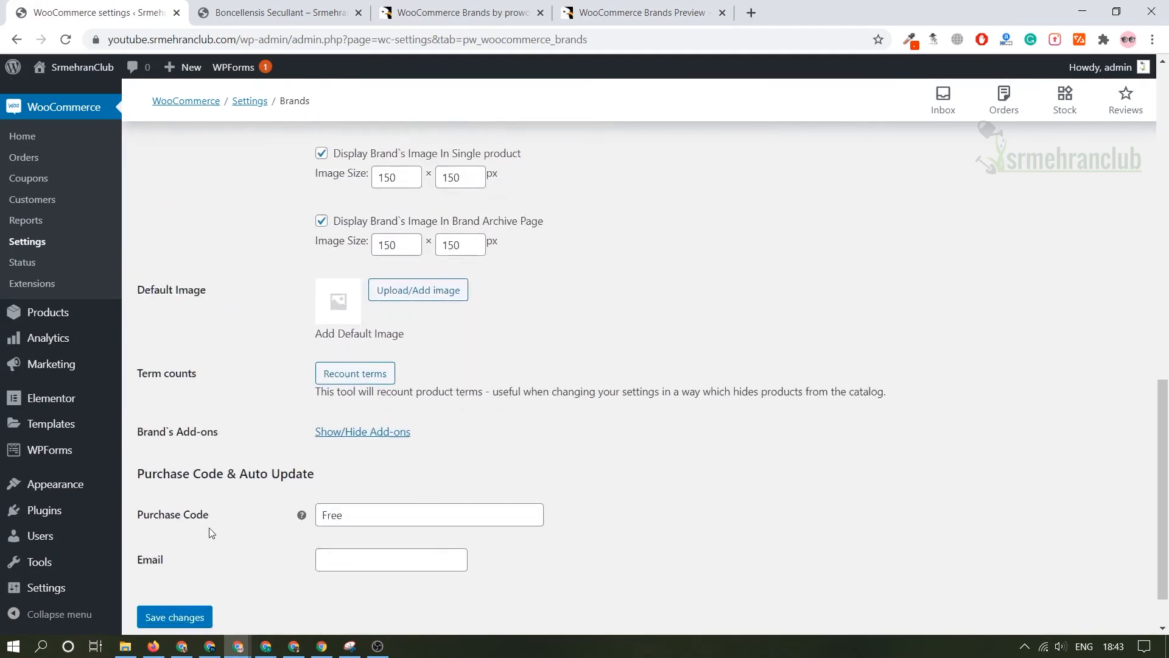
pyautogui.click(180, 557)
# Reload the Boncellensis Secullant product page and expand the brand list from the floating Brands button.
pyautogui.click(264, 12)
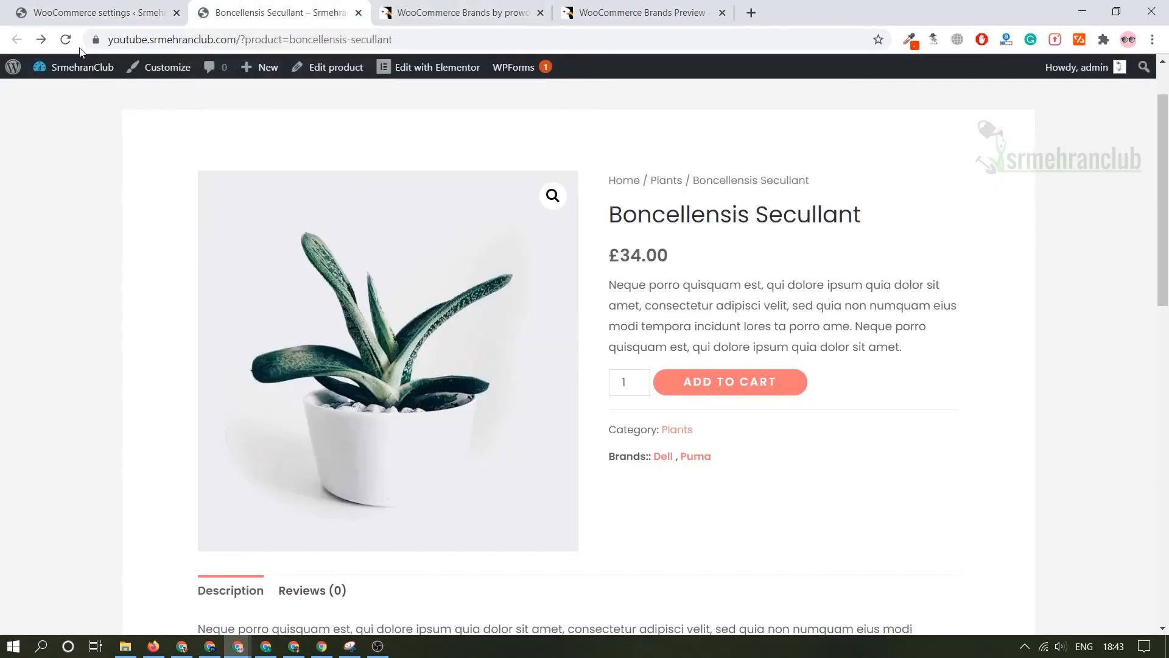
pyautogui.click(66, 39)
pyautogui.scroll(-7, 1090, 360)
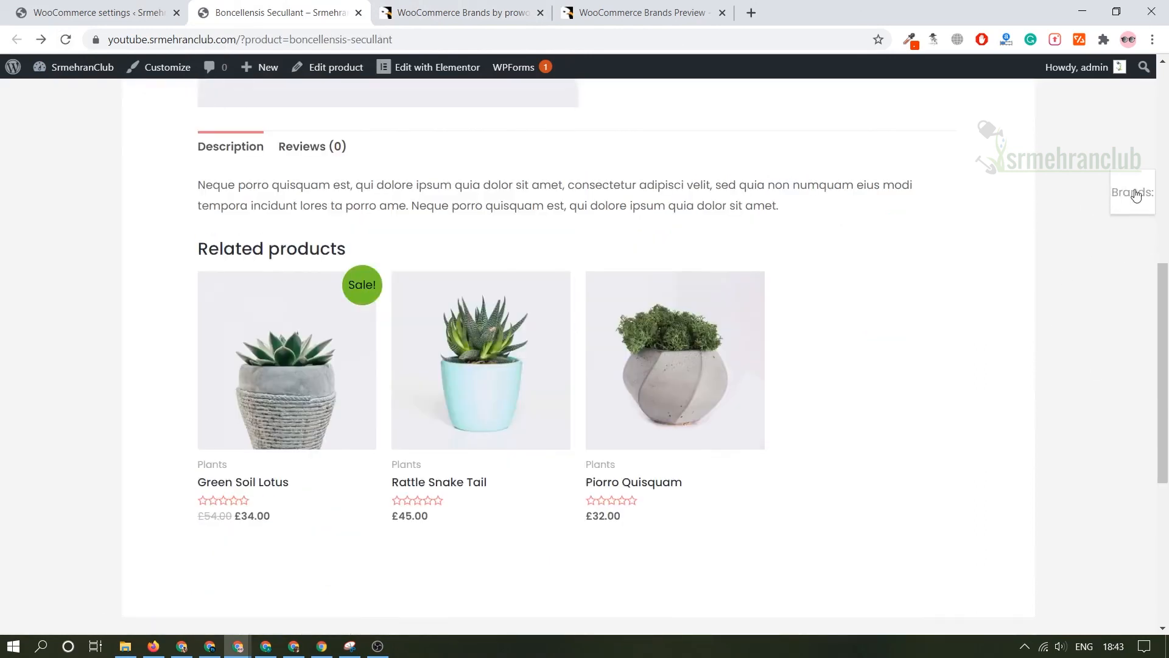
pyautogui.click(1133, 199)
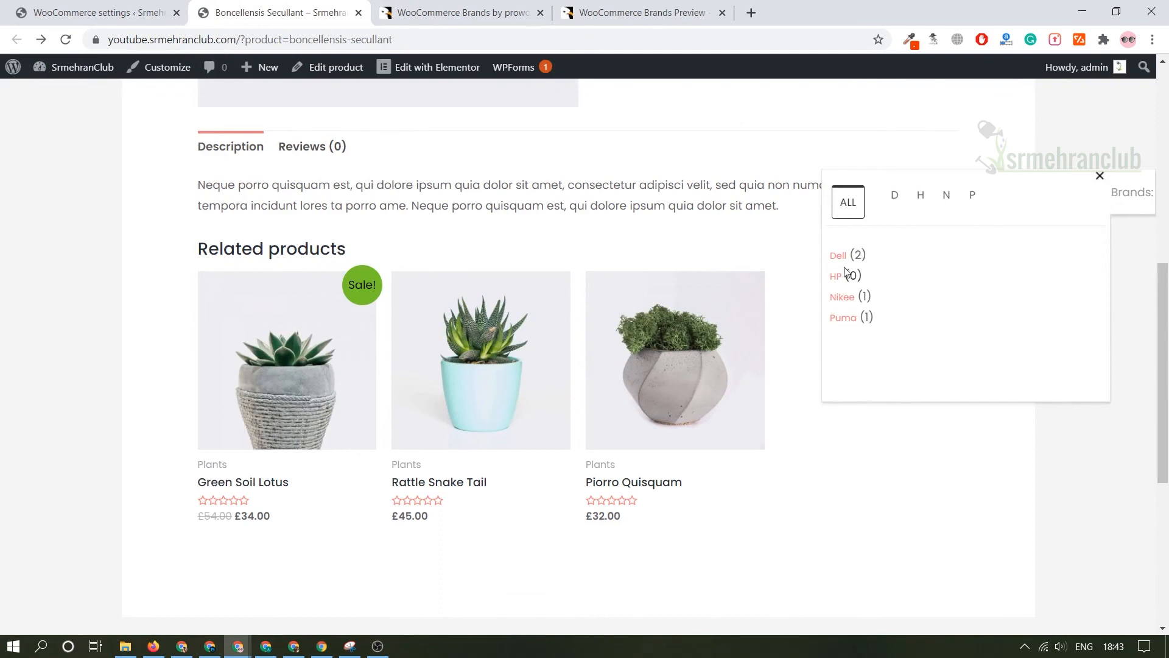
# Open the Puma brand page from the floating brand list and review the products assigned to it.
pyautogui.click(851, 321)
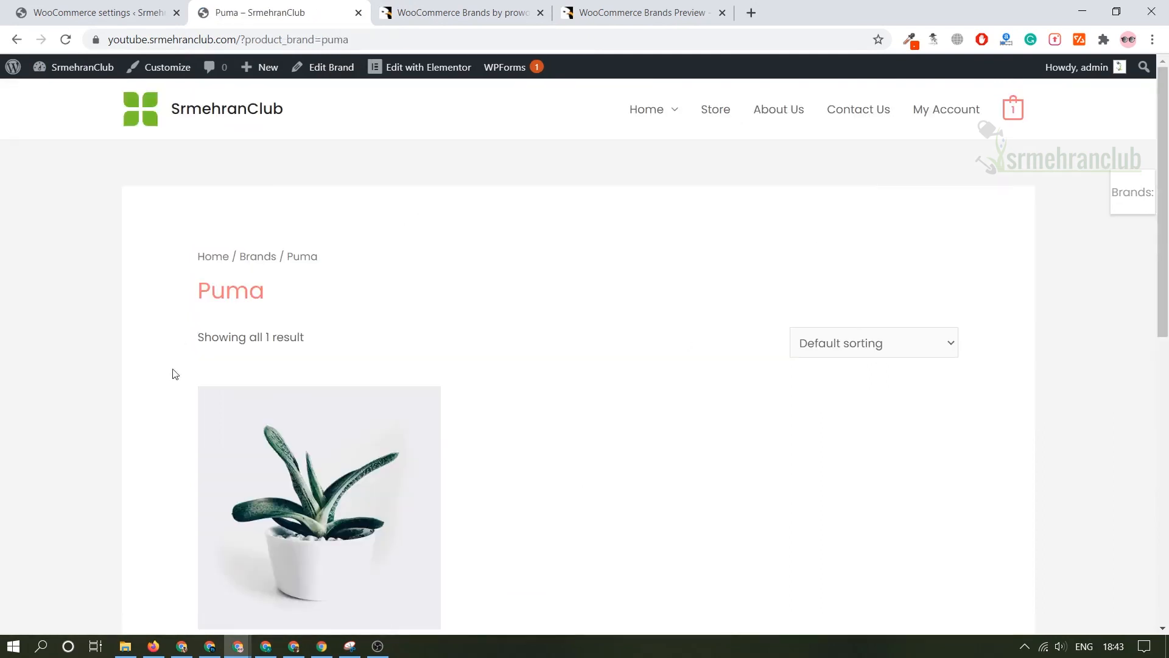
pyautogui.scroll(-5, 175, 373)
pyautogui.scroll(3, 384, 300)
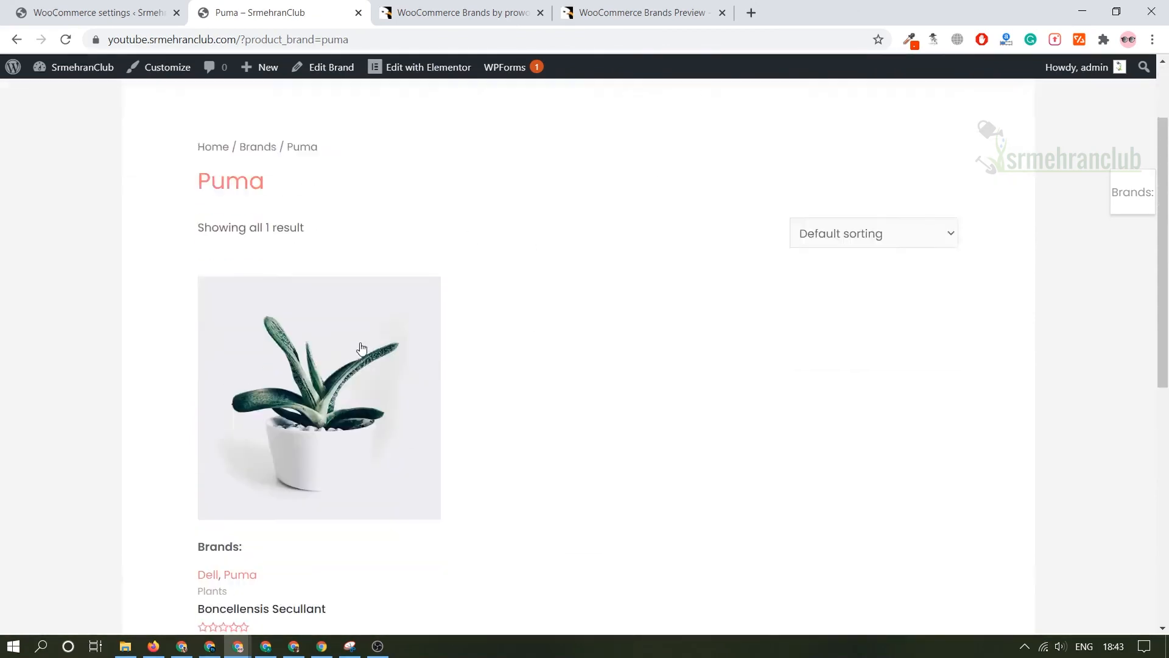
pyautogui.scroll(-2, 361, 347)
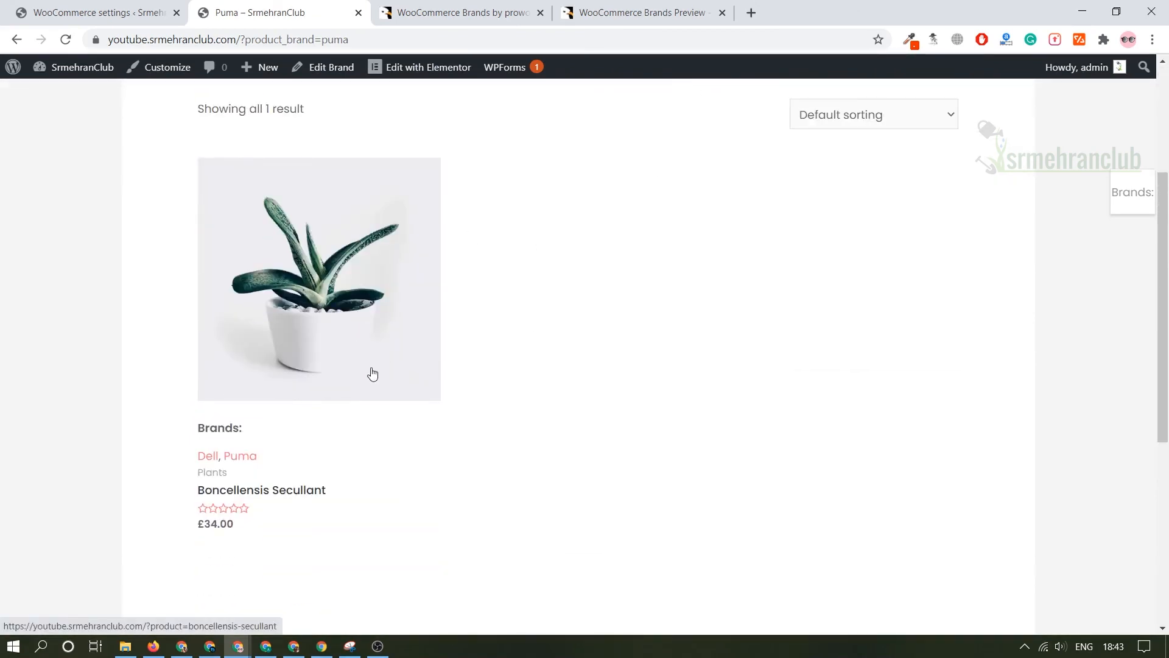
pyautogui.scroll(4, 603, 340)
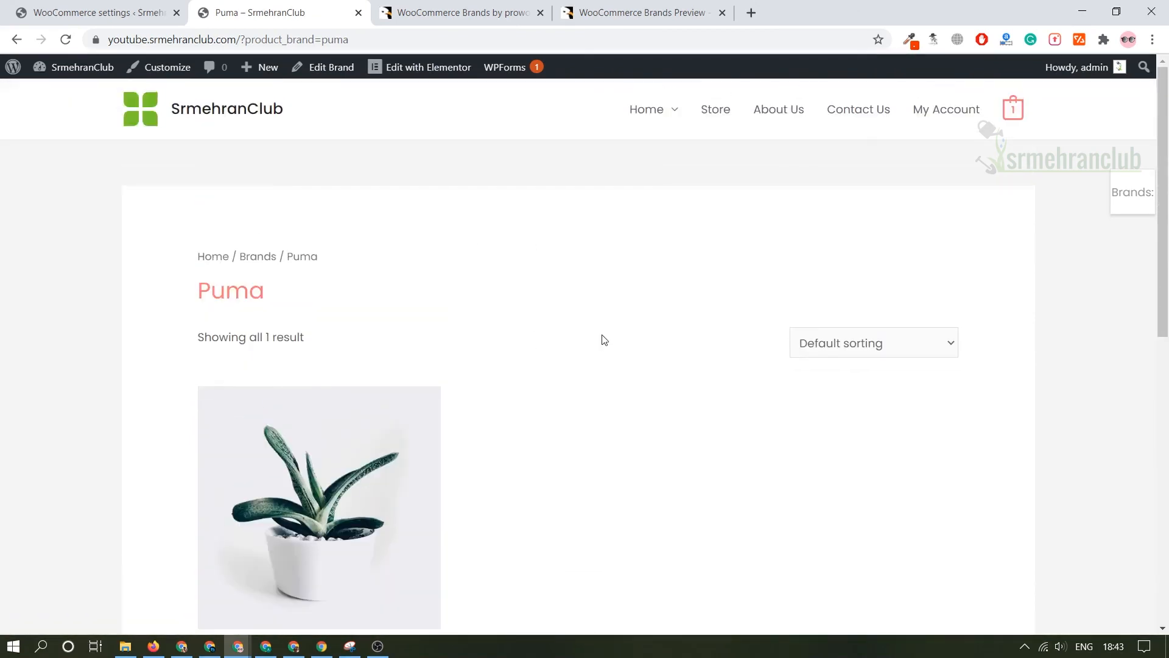
pyautogui.scroll(-5, 603, 339)
pyautogui.scroll(5, 602, 338)
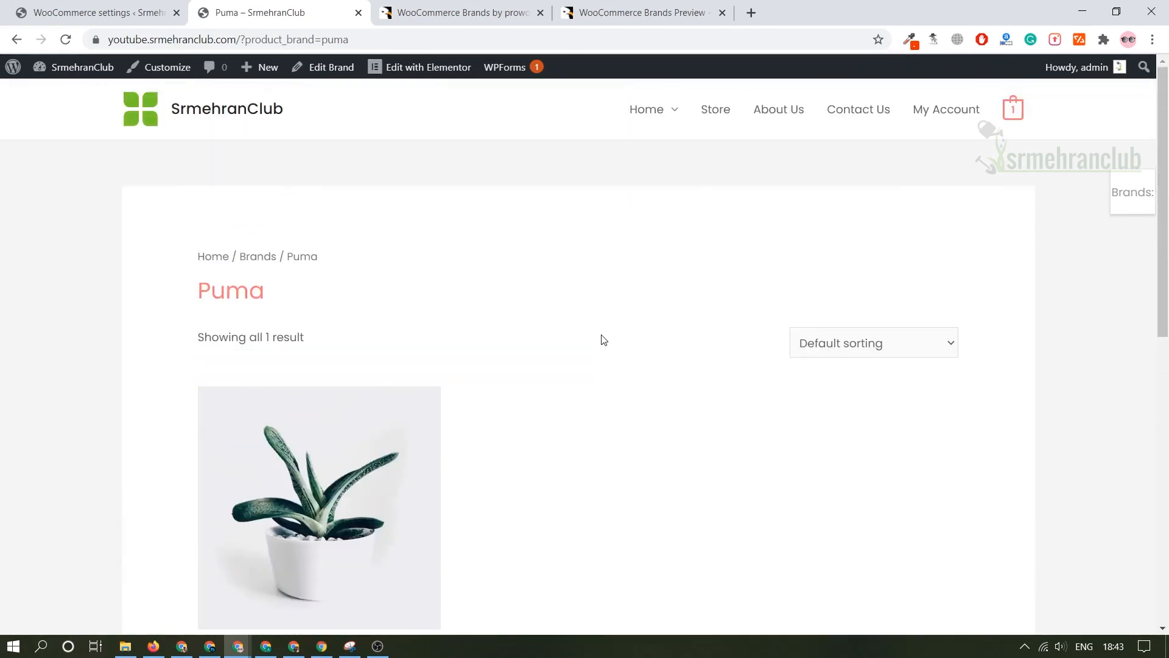